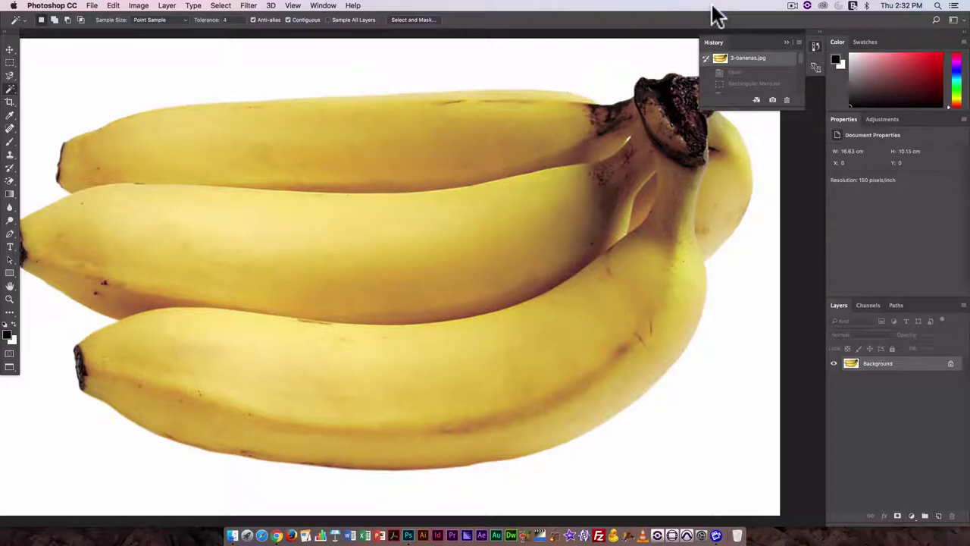
- Switch to the Essentials workspace and reset it to its default panel layout
click(323, 6)
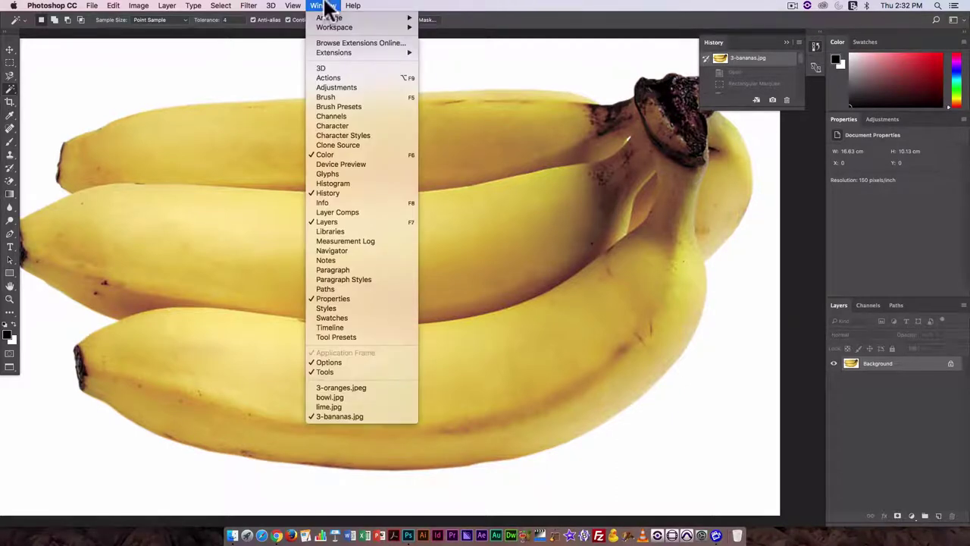
mouse_move(330, 19)
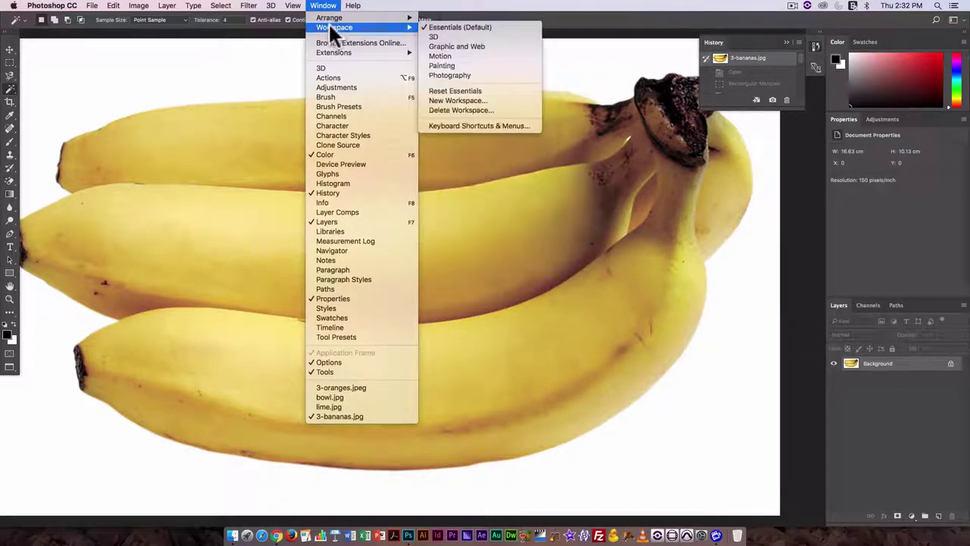
click(458, 26)
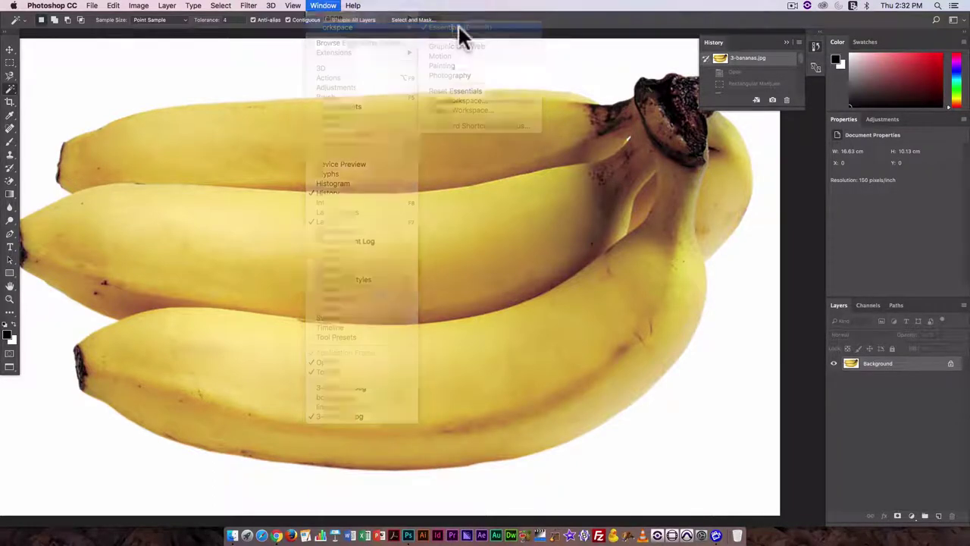
click(322, 6)
mouse_move(363, 27)
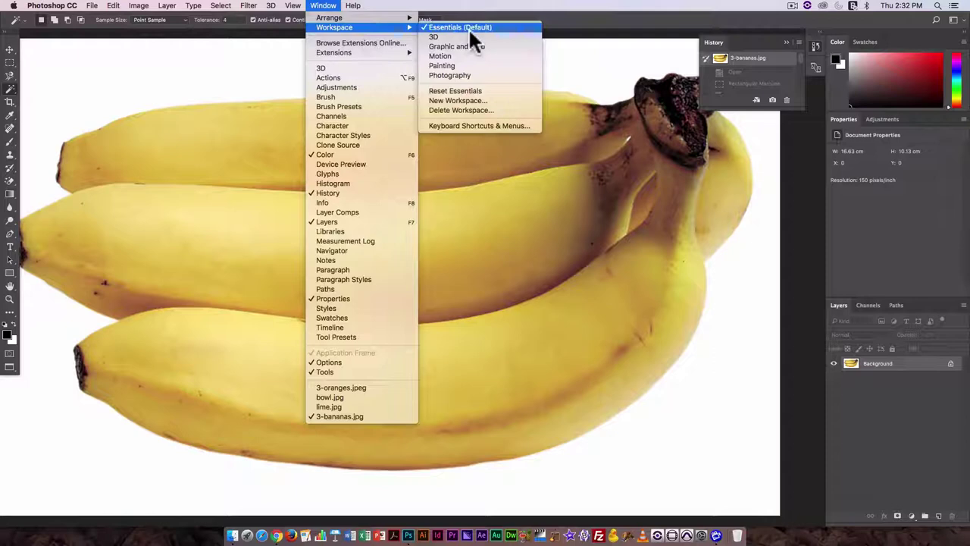
click(476, 90)
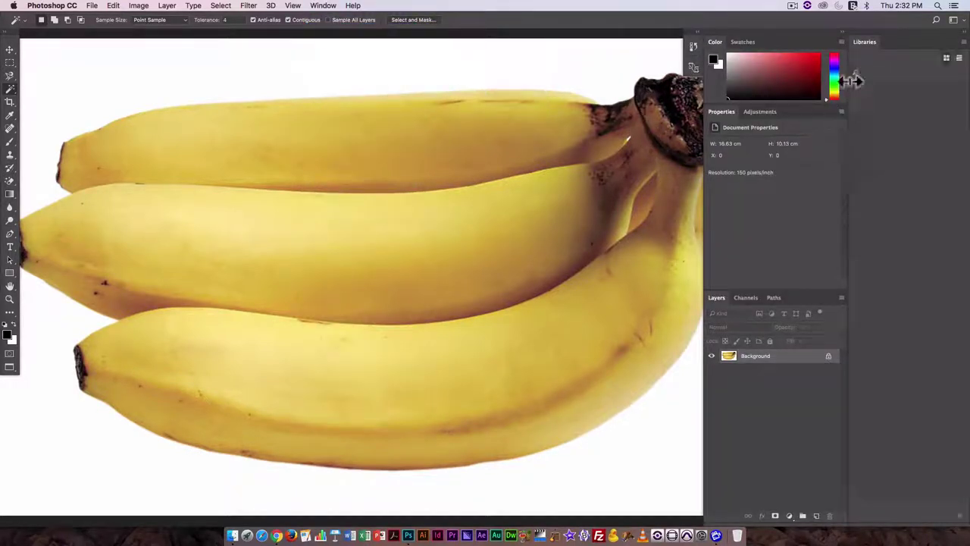
- Collapse the Libraries panel, fit the banana image on screen, and drag the panel out of the dock
click(962, 37)
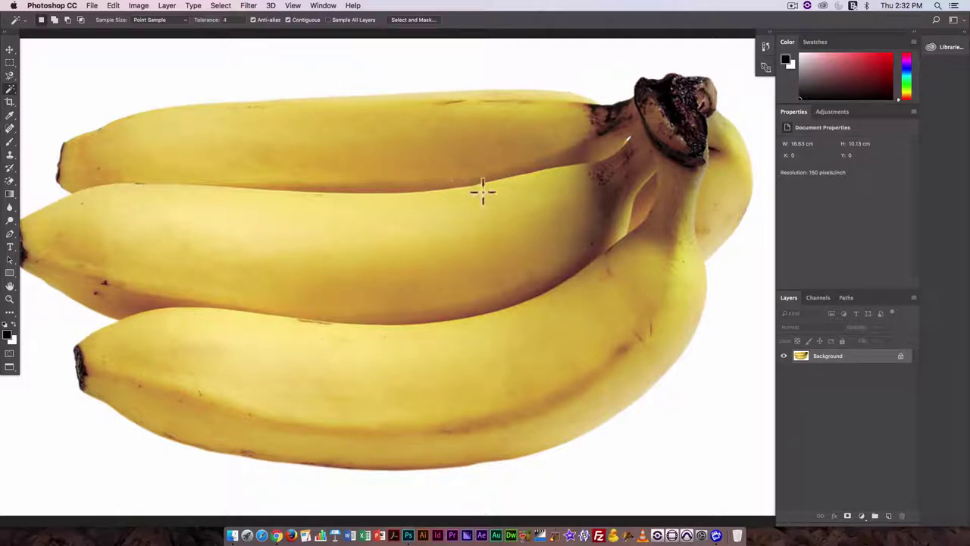
key(super)
key(super+0)
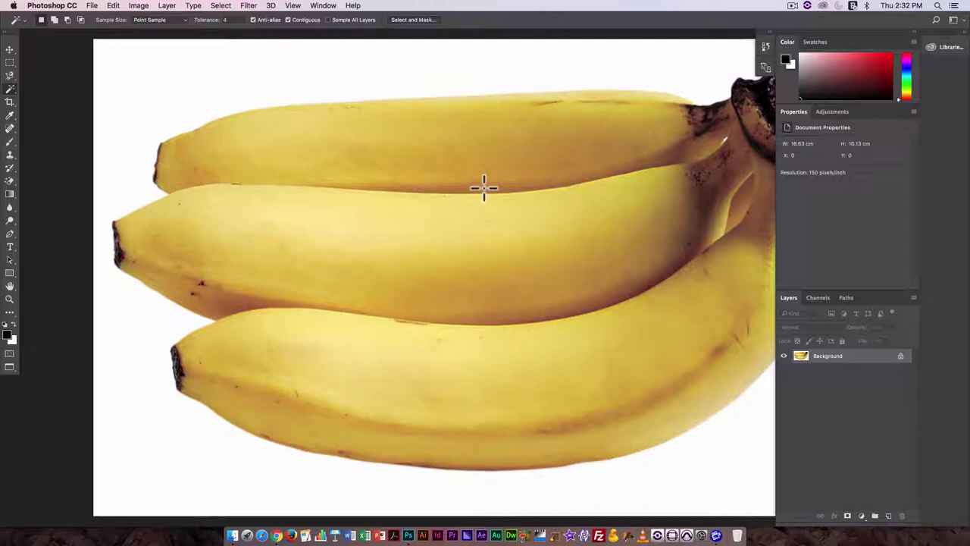
key(space)
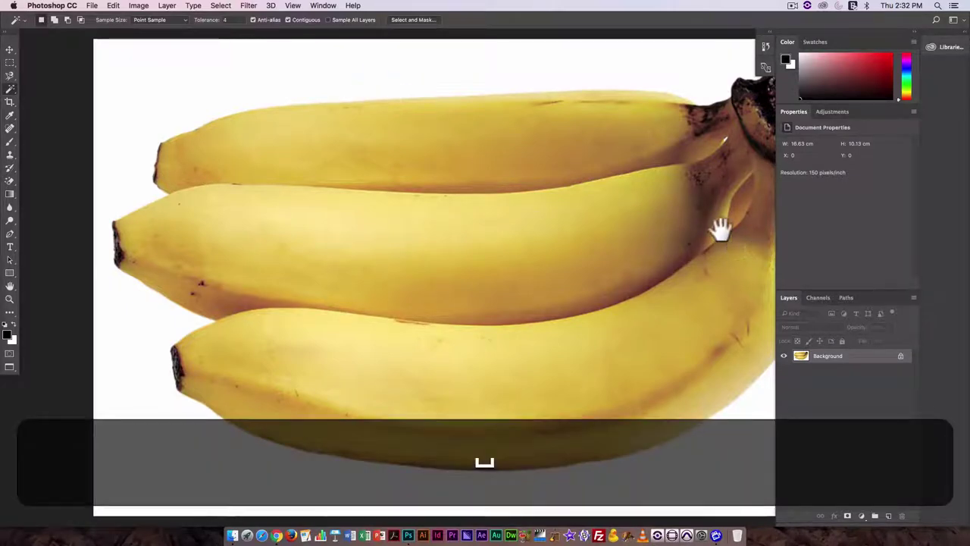
drag(721, 225, 646, 229)
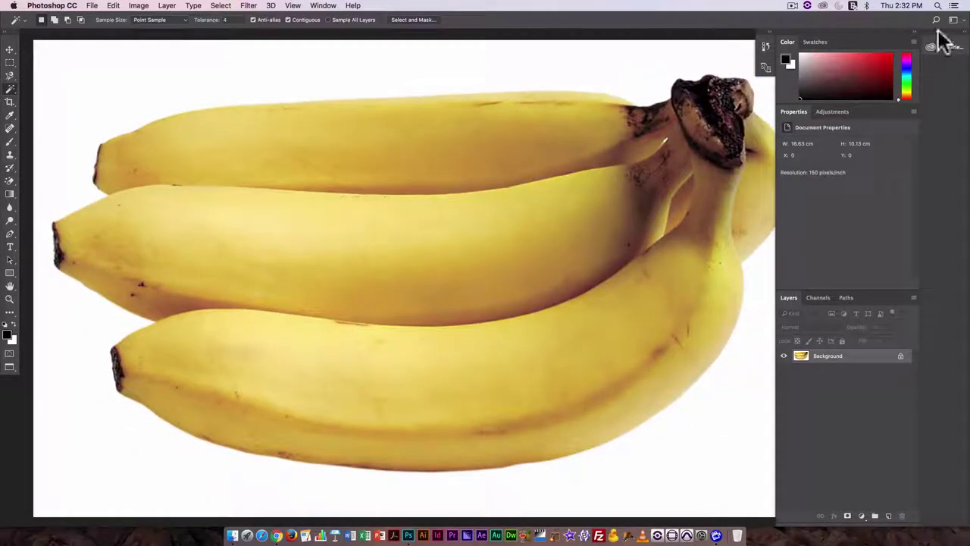
mouse_move(710, 98)
mouse_down()
mouse_move(725, 96)
mouse_move(698, 87)
mouse_up()
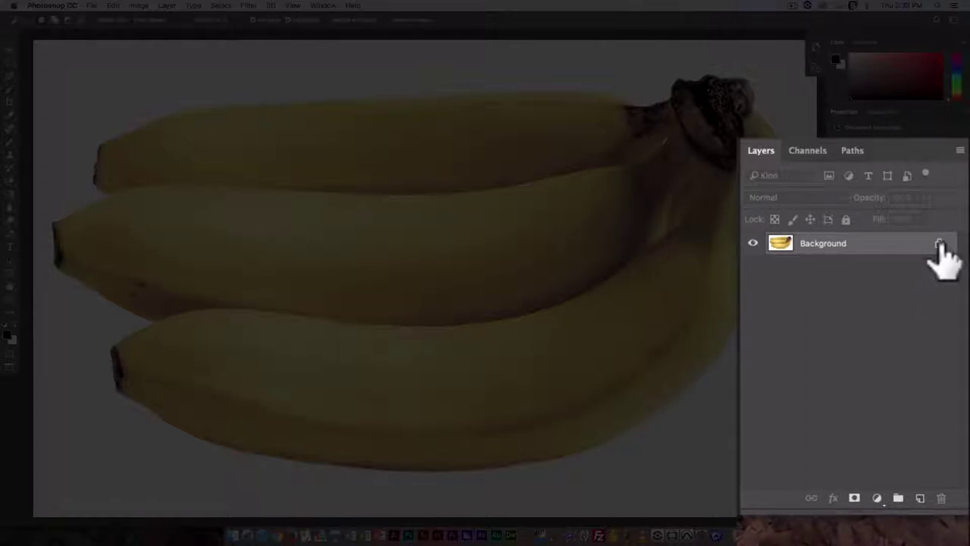
- Unlock the Background layer and rename it 'bananas'
click(939, 243)
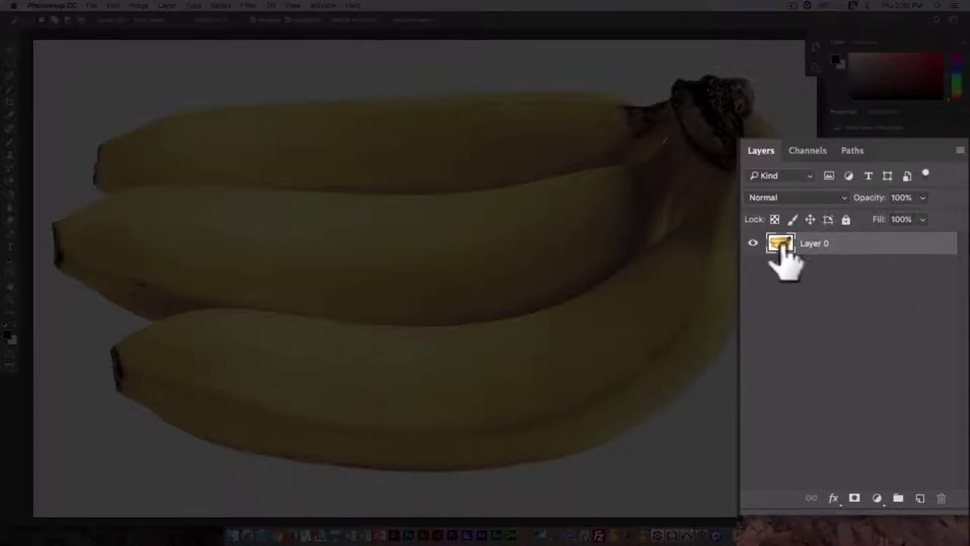
double_click(813, 243)
text(b)
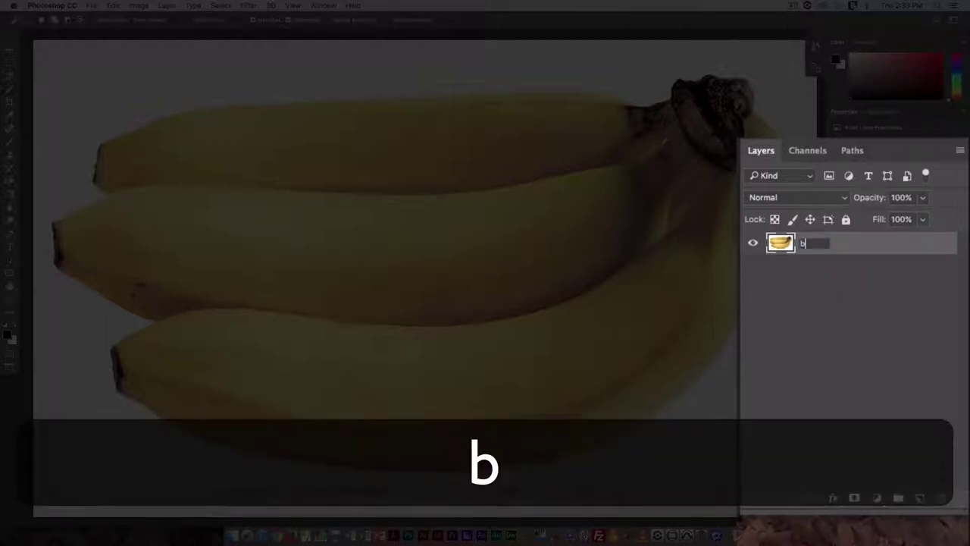
text(ana)
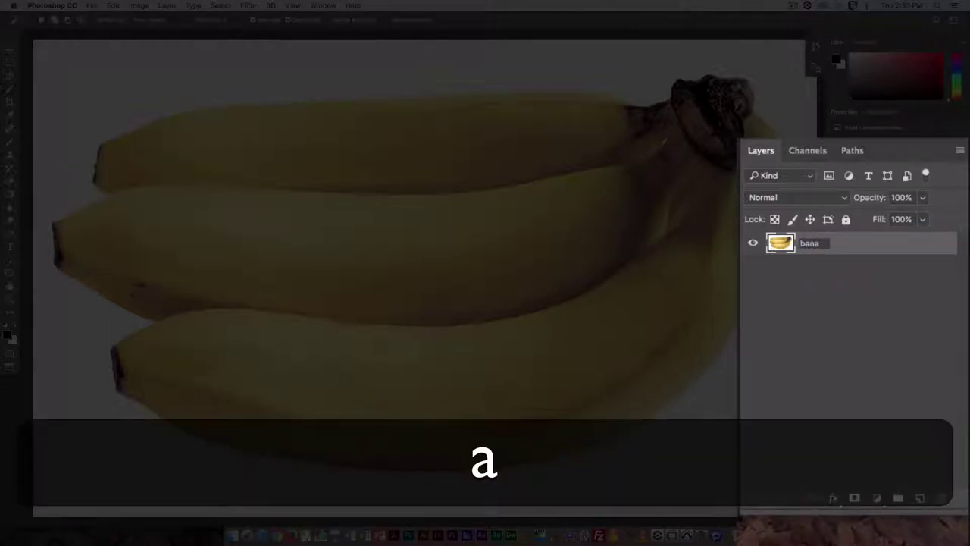
text(s)
key(BackSpace)
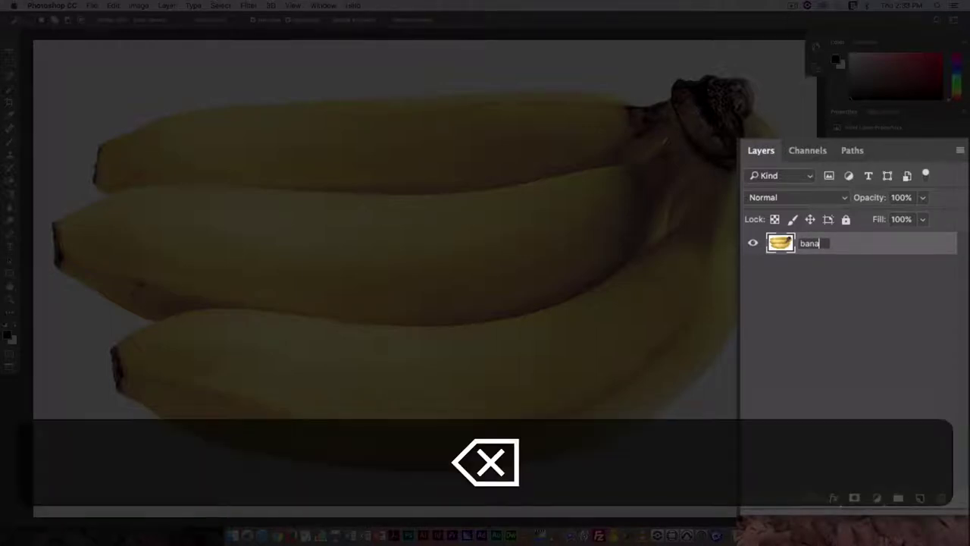
text(nas)
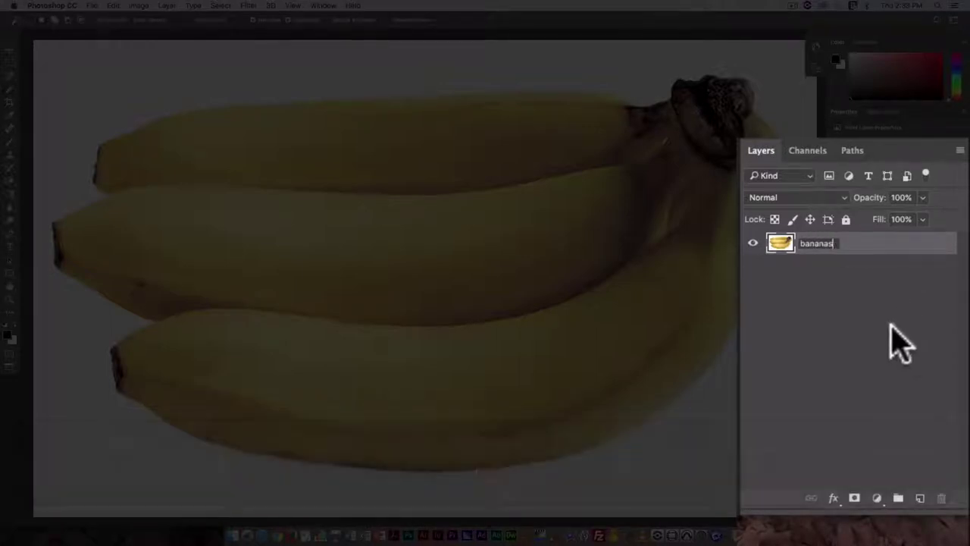
click(895, 341)
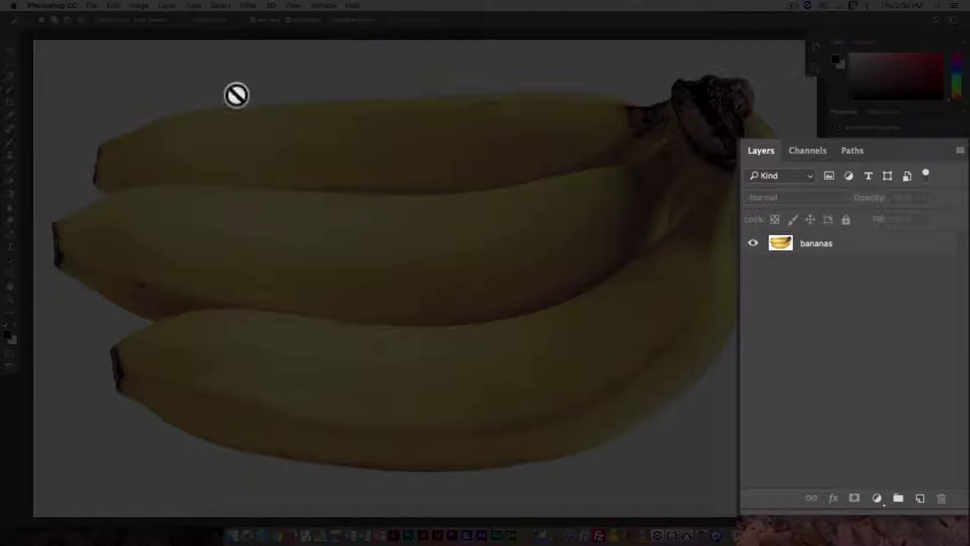
click(887, 249)
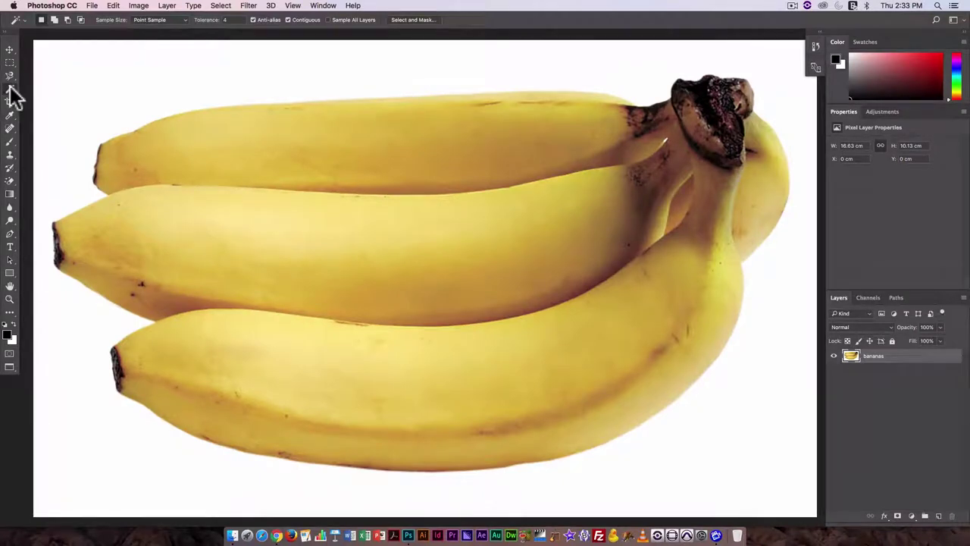
- Select the white background around the bananas with the Quick Selection Tool
click(10, 89)
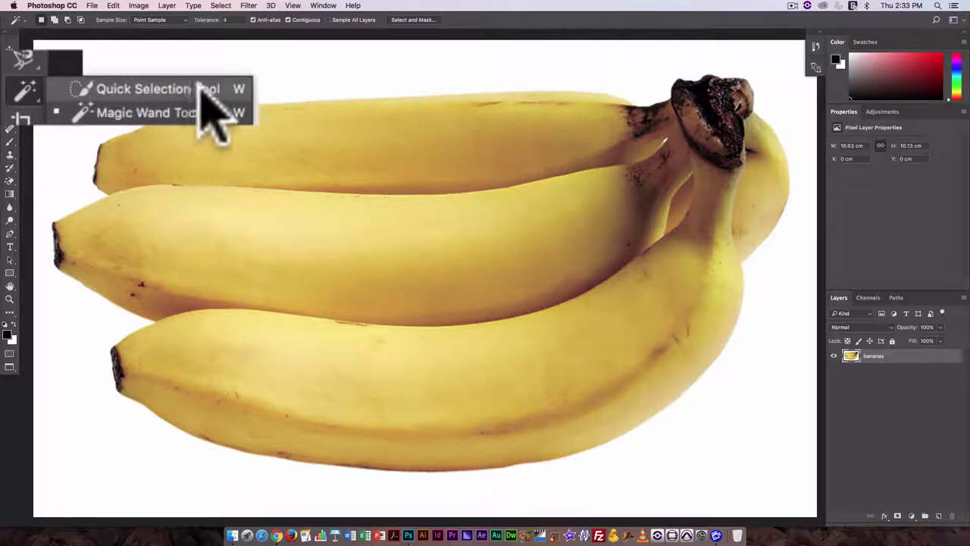
click(152, 84)
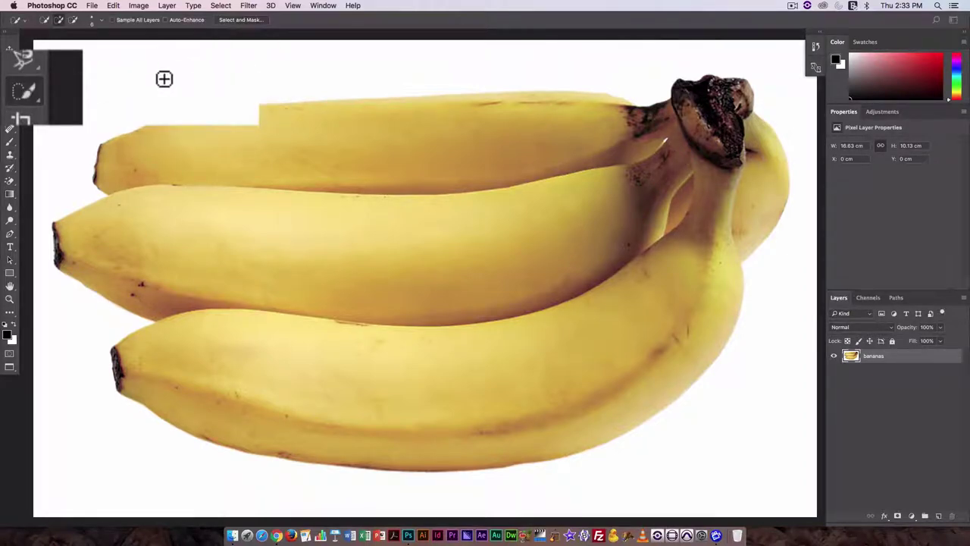
mouse_move(130, 78)
mouse_down()
mouse_move(580, 74)
mouse_move(636, 57)
mouse_up()
drag(749, 54, 775, 84)
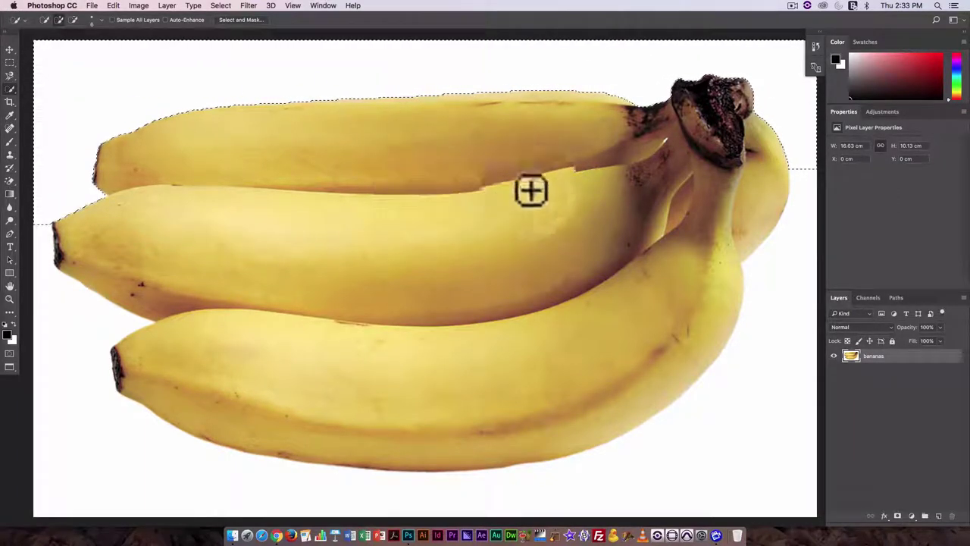
mouse_move(790, 149)
mouse_down()
mouse_move(795, 241)
mouse_move(754, 377)
mouse_move(686, 470)
mouse_up()
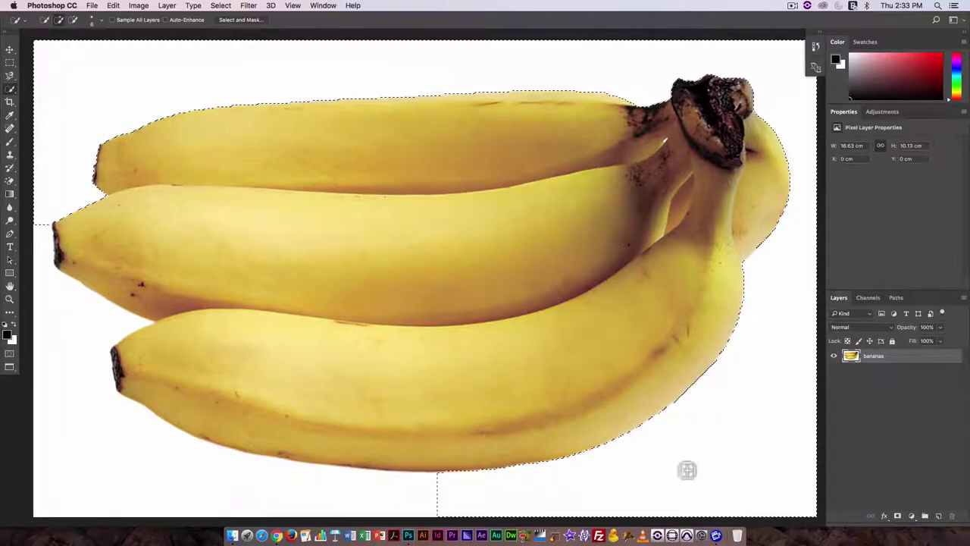
drag(409, 492, 136, 447)
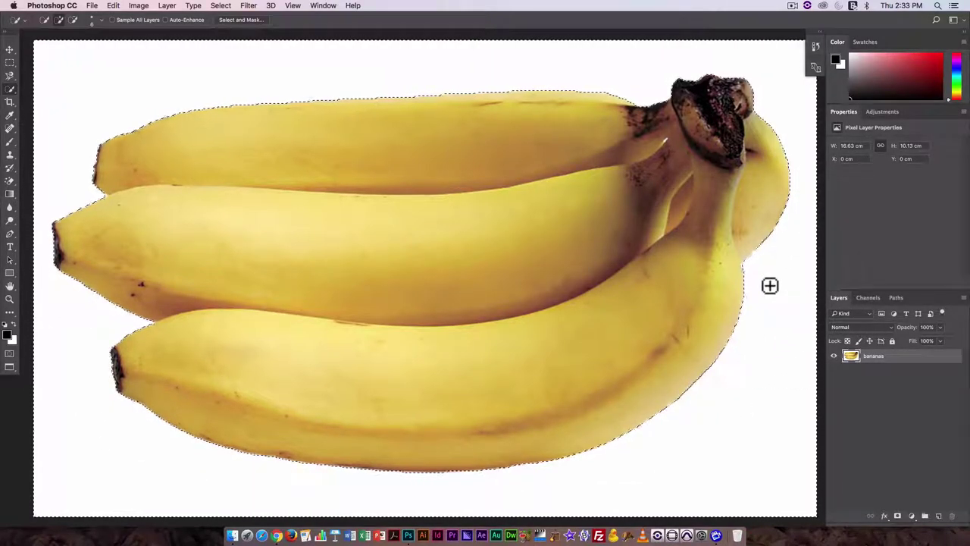
- Delete the selected background, then undo the deletion and deselect
key(BackSpace)
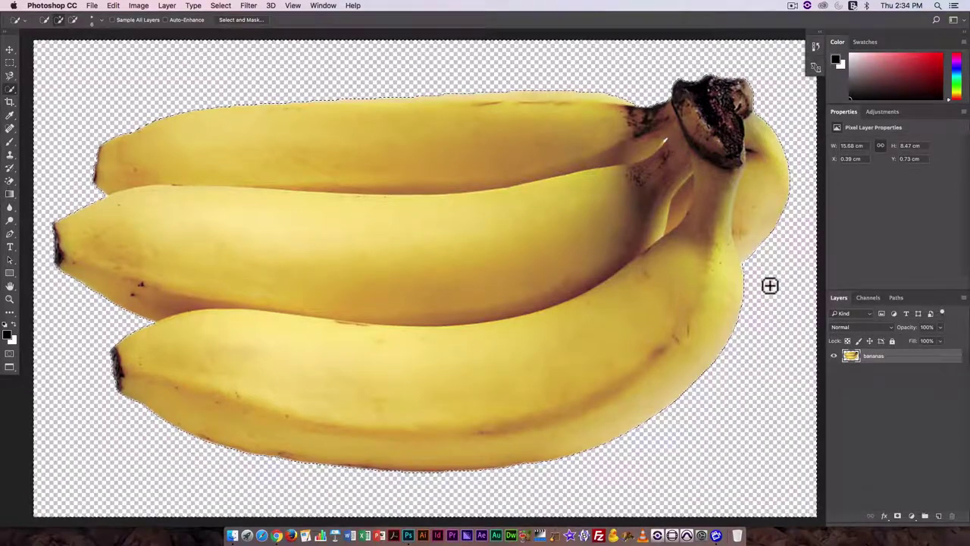
key(super+z)
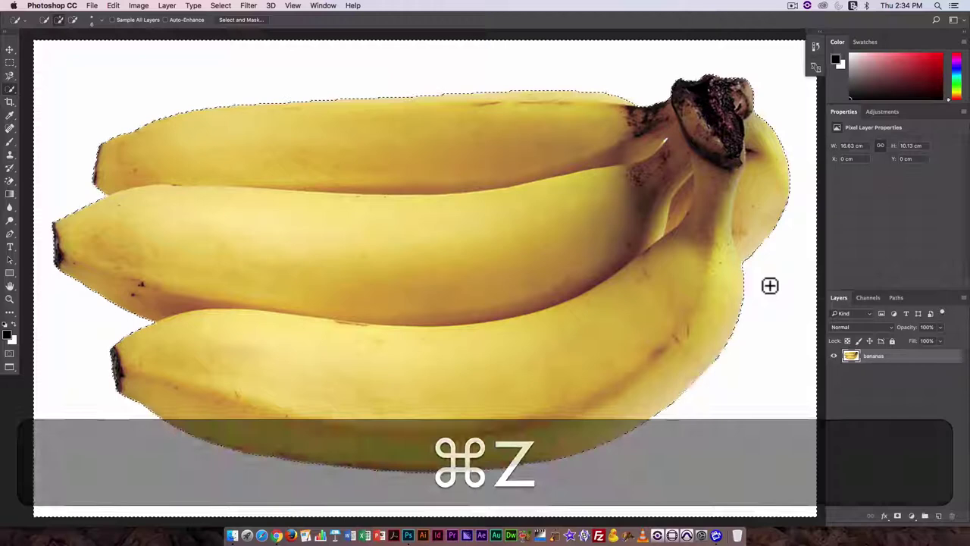
key(super+d)
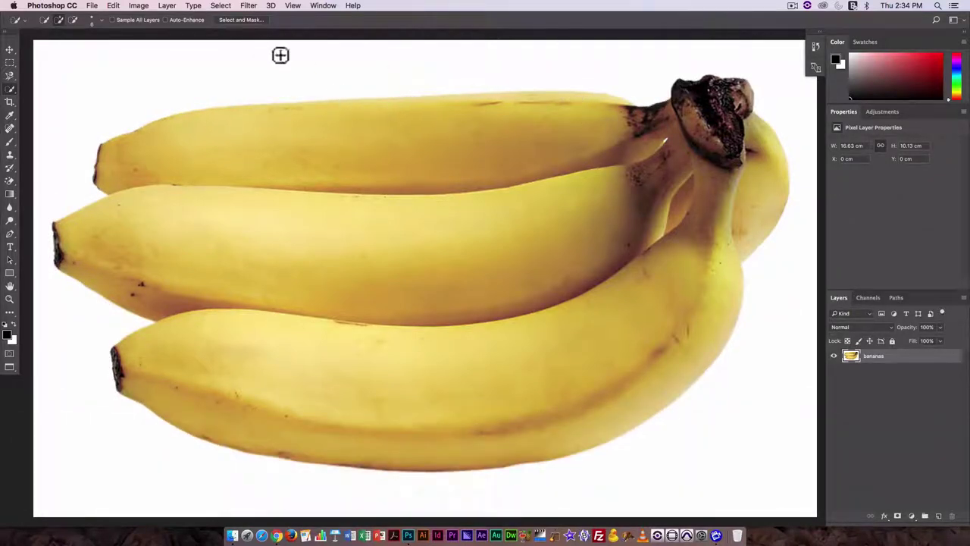
mouse_move(10, 89)
mouse_down()
mouse_move(94, 113)
mouse_move(101, 104)
mouse_up()
click(137, 74)
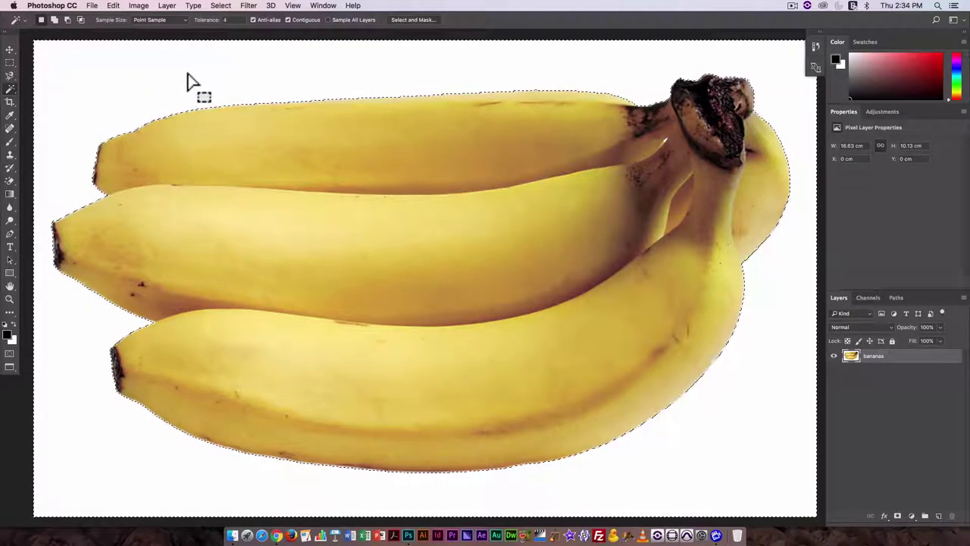
key(BackSpace)
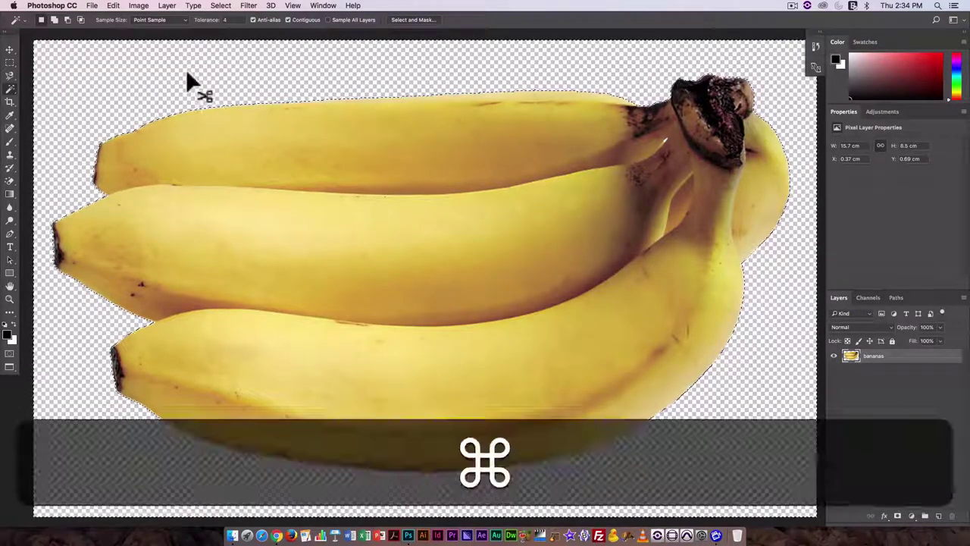
key(super+d)
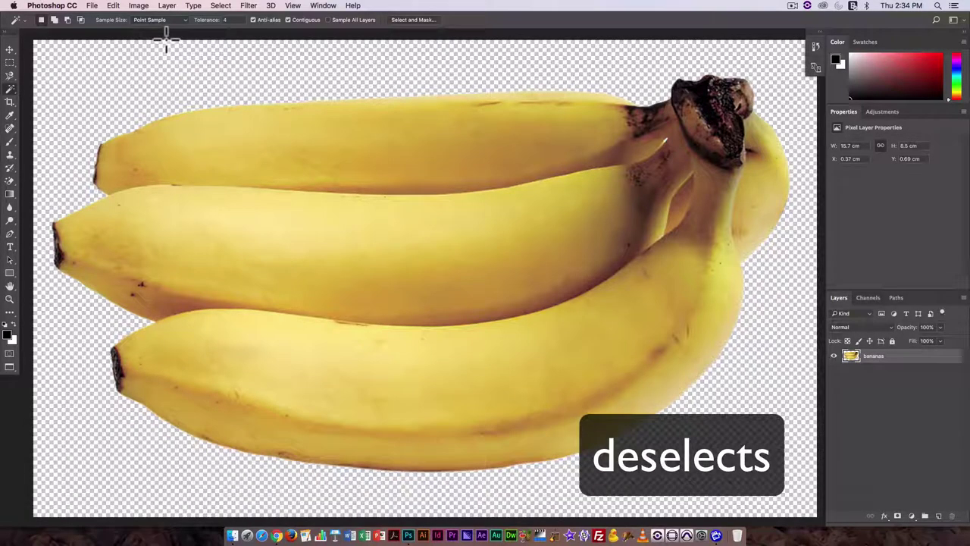
key(super)
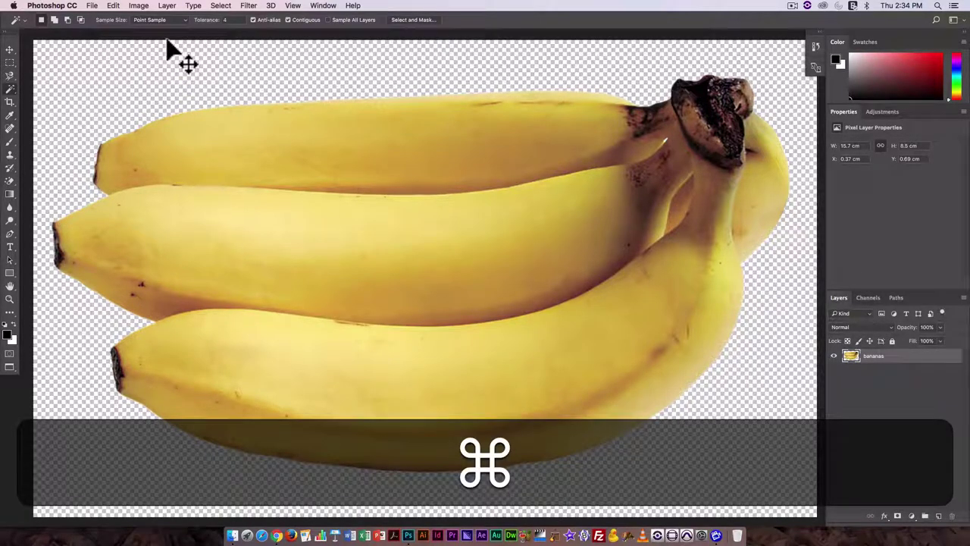
key(super+z)
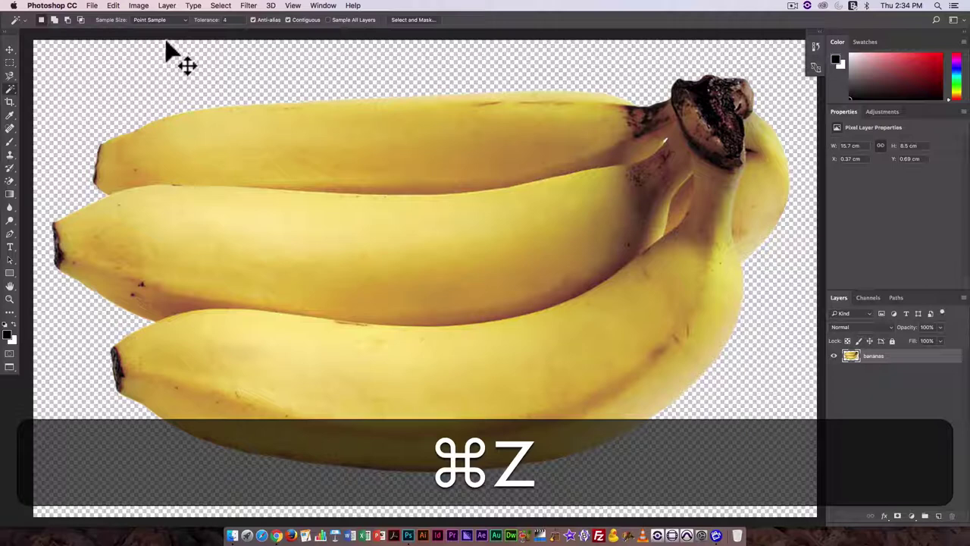
key(alt+super+z)
key(alt+super+z)
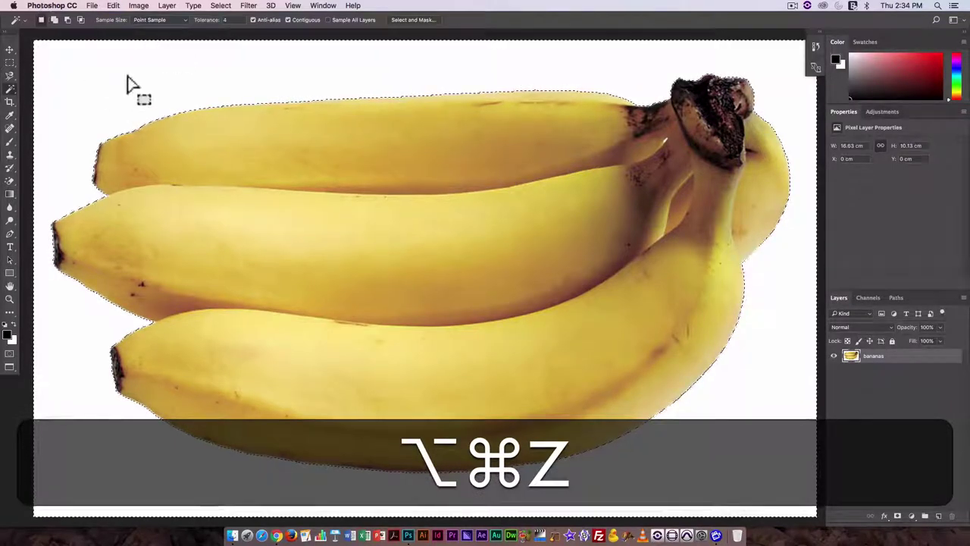
key(super+d)
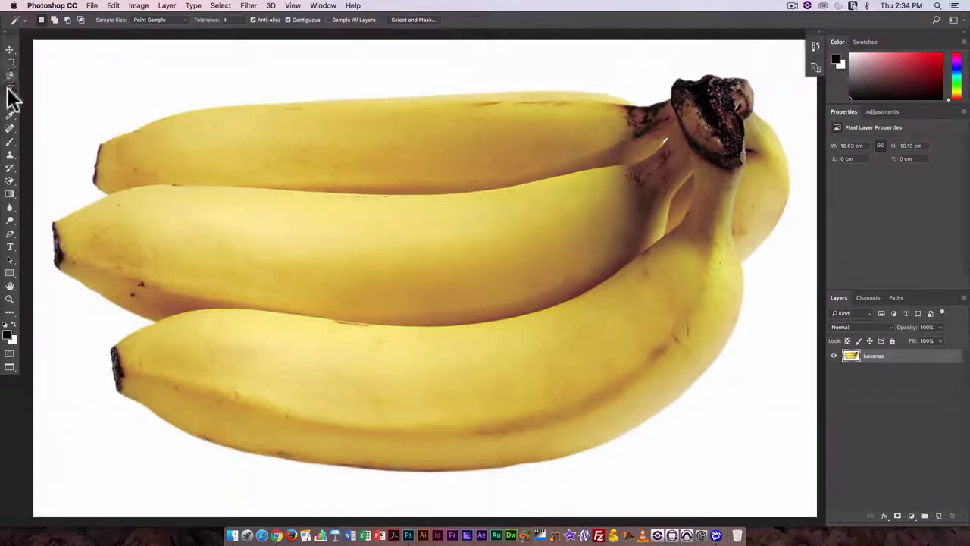
- Trace the banana bunch's outline with the Magnetic Lasso, removing misplaced anchor points
click(10, 76)
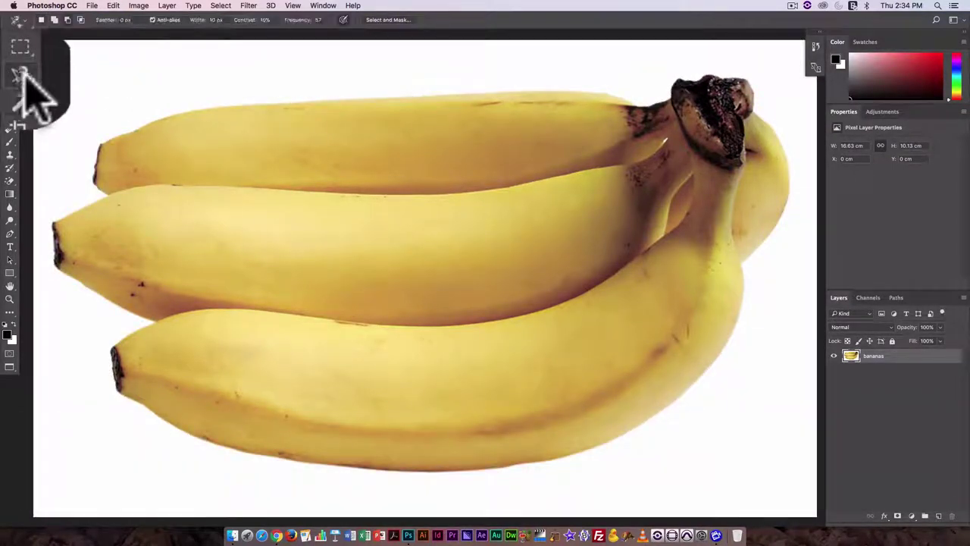
click(111, 137)
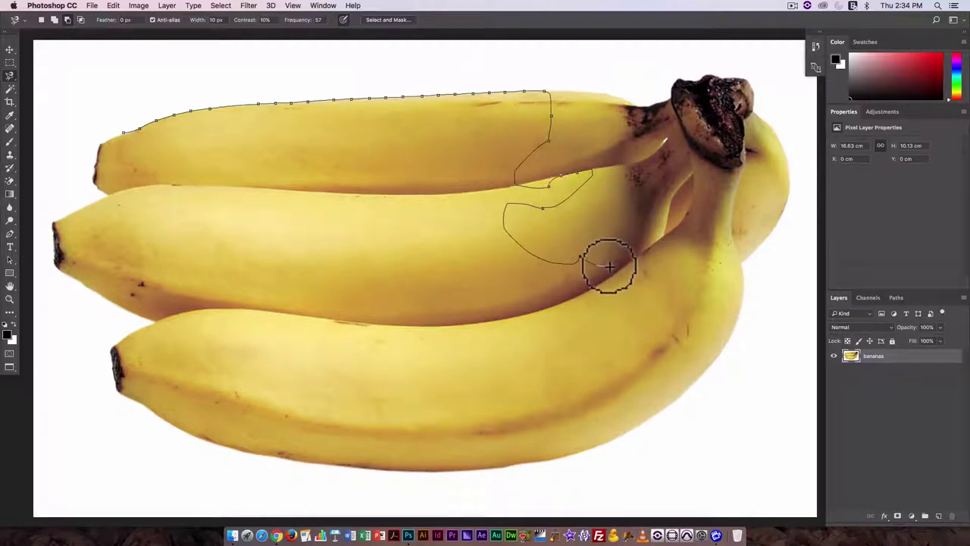
key(BackSpace)
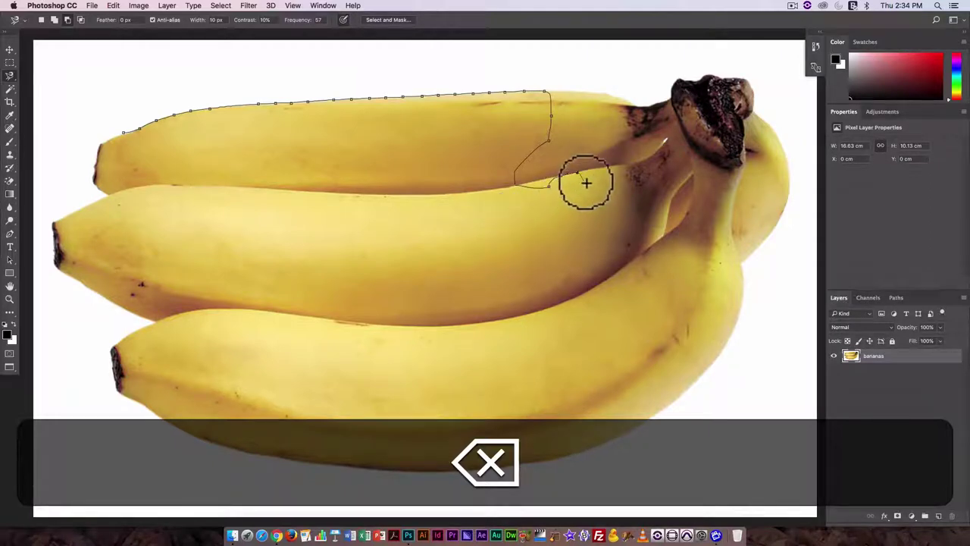
key(BackSpace)
key(BackSpace)
key(BackSpace)
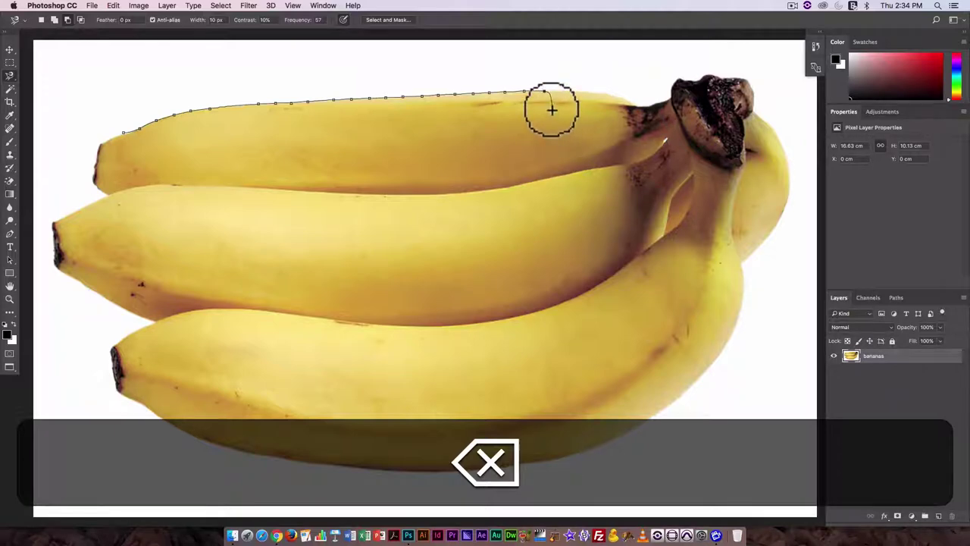
key(BackSpace)
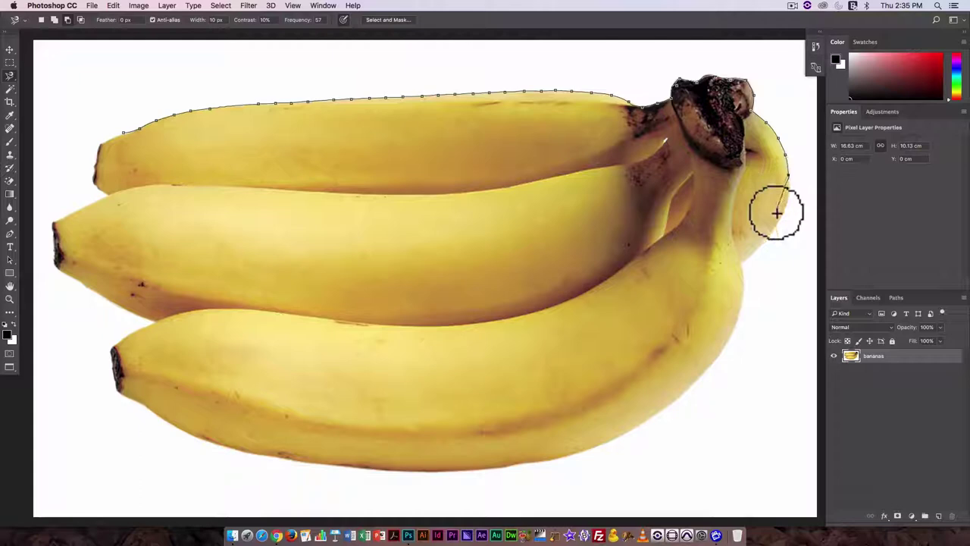
key(BackSpace)
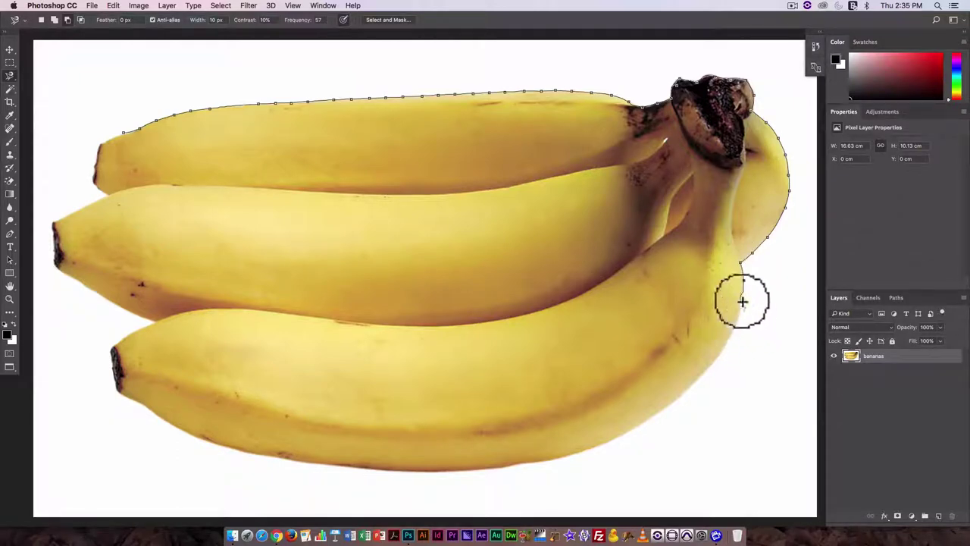
mouse_move(742, 301)
mouse_down()
mouse_move(741, 292)
mouse_move(740, 318)
mouse_move(697, 384)
mouse_move(613, 442)
mouse_move(535, 461)
mouse_move(559, 460)
mouse_move(429, 469)
mouse_move(366, 457)
mouse_move(283, 462)
mouse_move(188, 438)
mouse_move(114, 384)
mouse_move(108, 346)
mouse_move(159, 322)
mouse_move(91, 293)
mouse_move(56, 258)
mouse_move(52, 223)
mouse_move(108, 199)
mouse_move(89, 169)
mouse_move(102, 145)
mouse_move(124, 136)
mouse_up()
key(BackSpace)
key(BackSpace)
key(BackSpace)
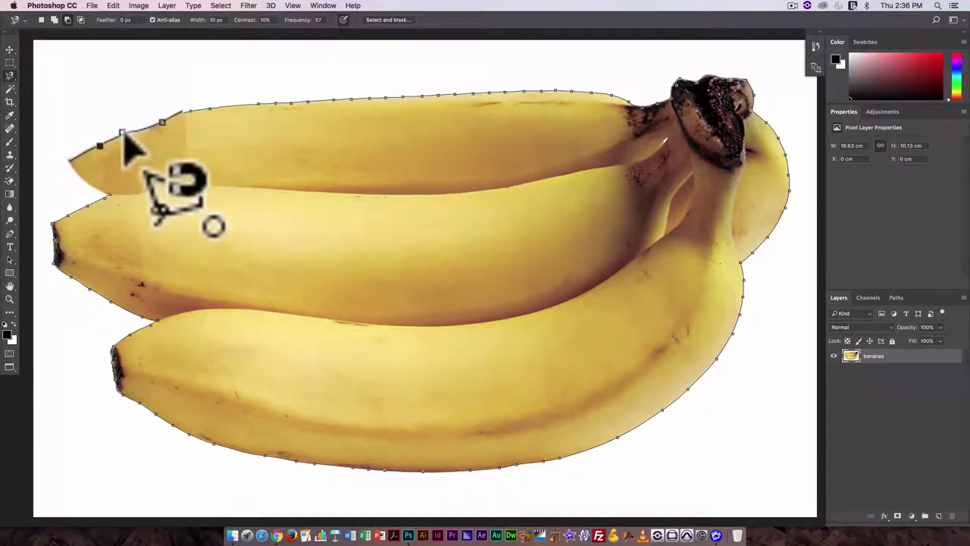
- Close the lasso selection, paste a copy as Layer 1, hide bananas, then undo the paste
click(124, 135)
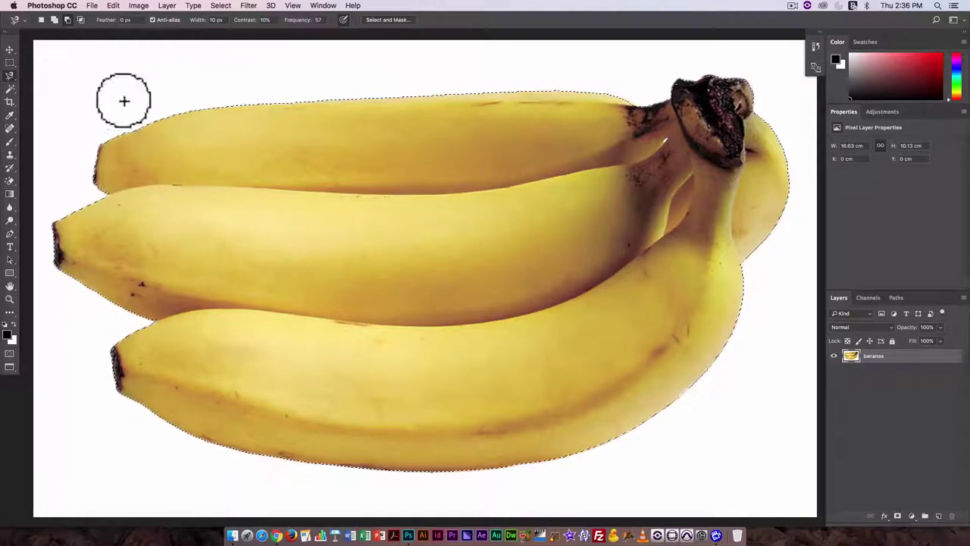
key(super+c)
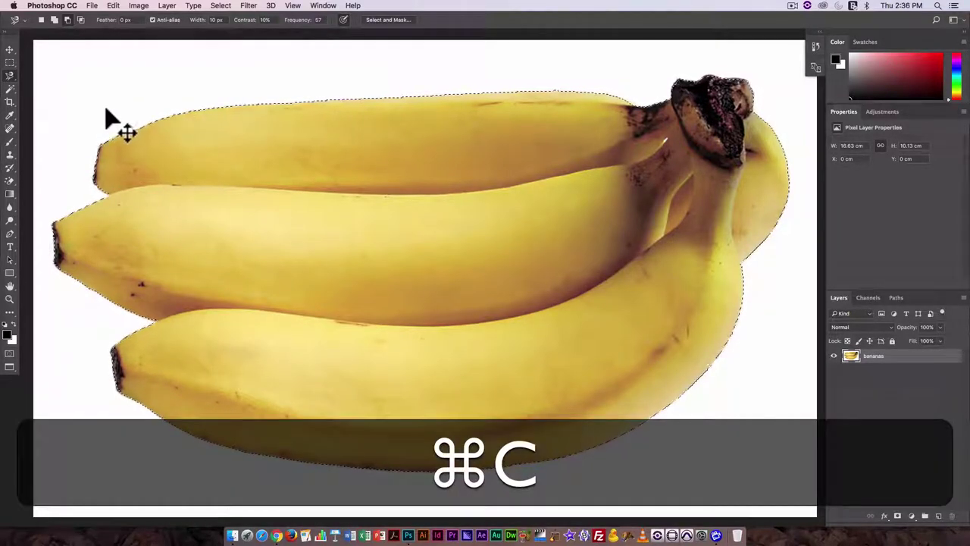
key(super+v)
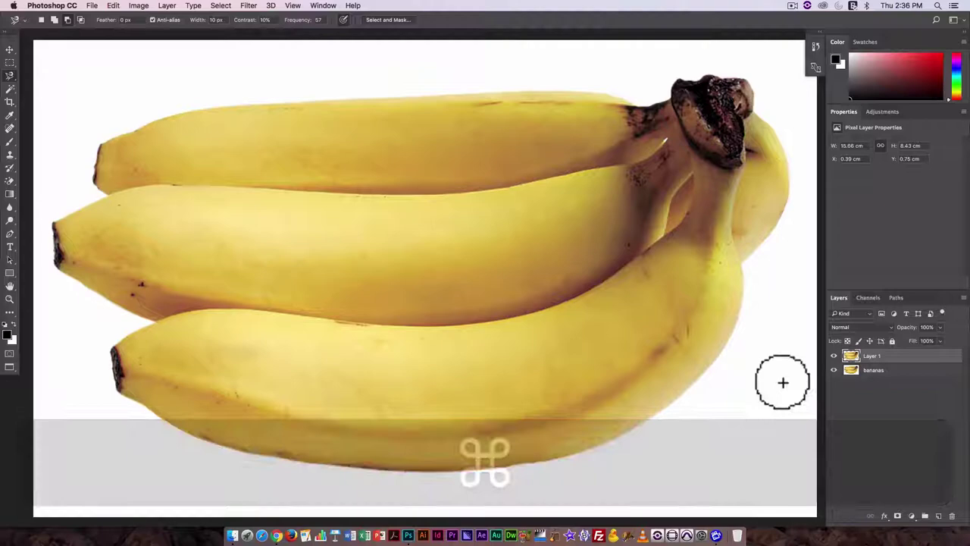
click(834, 370)
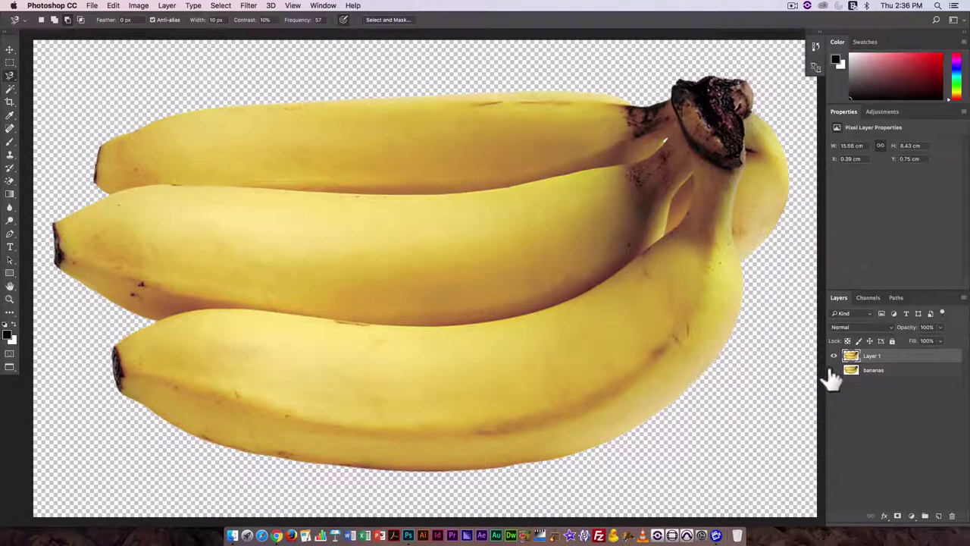
key(super+z)
key(alt+super+z)
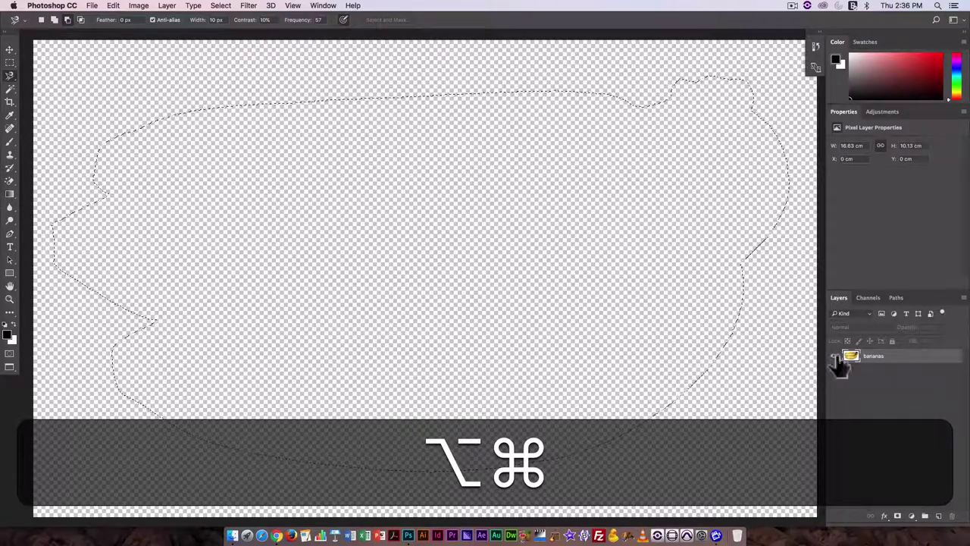
click(835, 357)
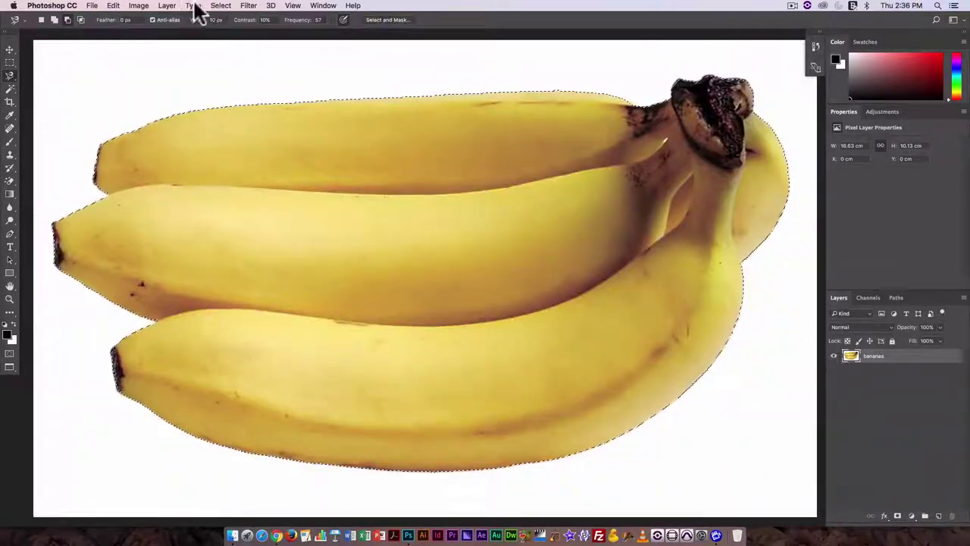
click(221, 6)
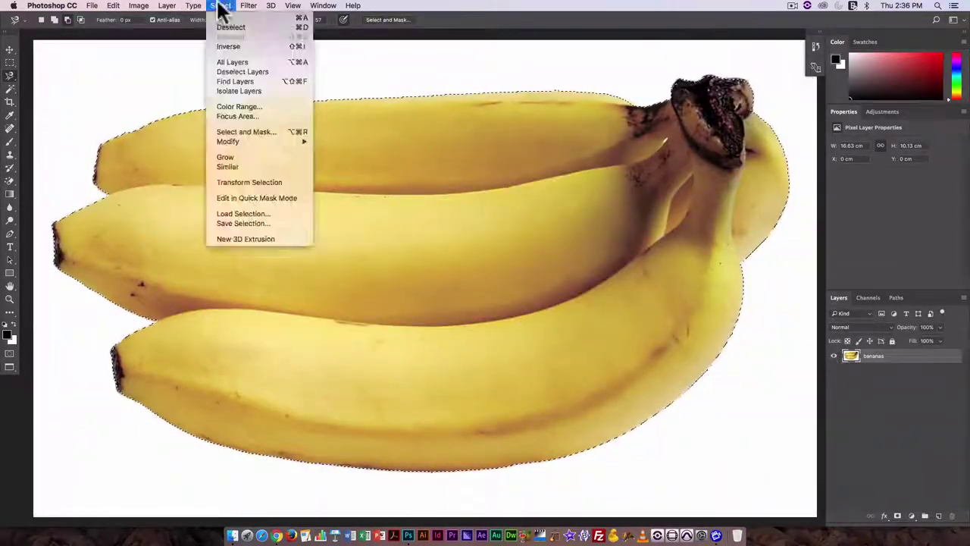
click(240, 47)
key(BackSpace)
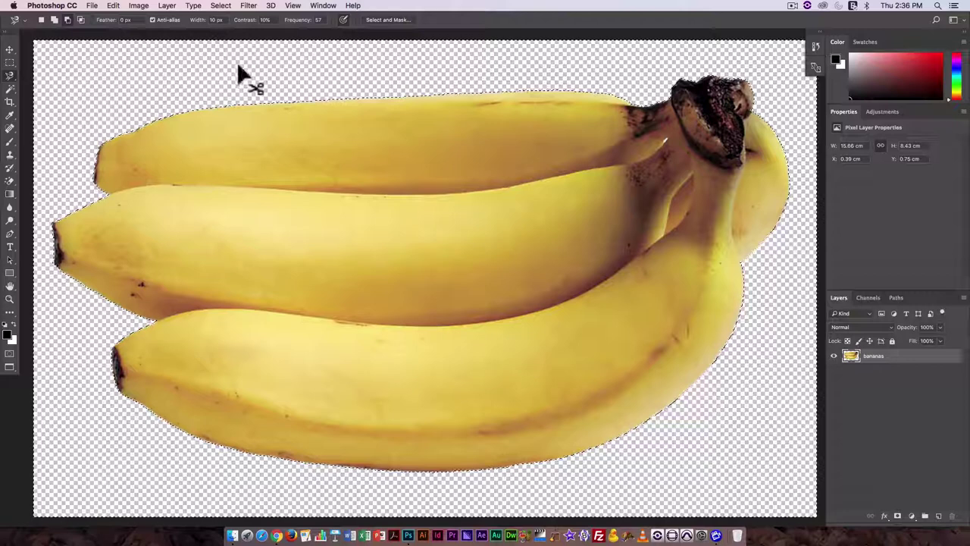
key(super+z)
key(super+d)
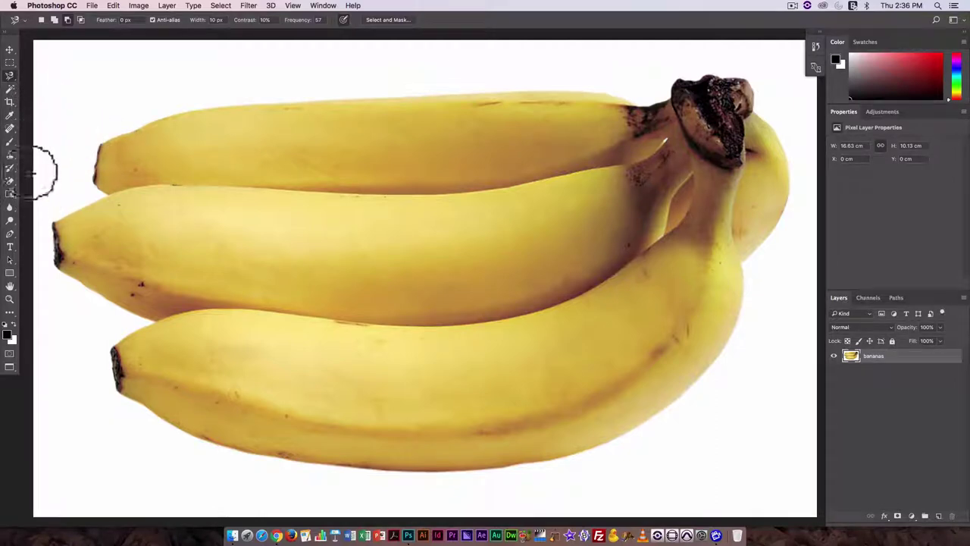
- Erase the white background around the bananas with the Magic Eraser Tool
click(9, 190)
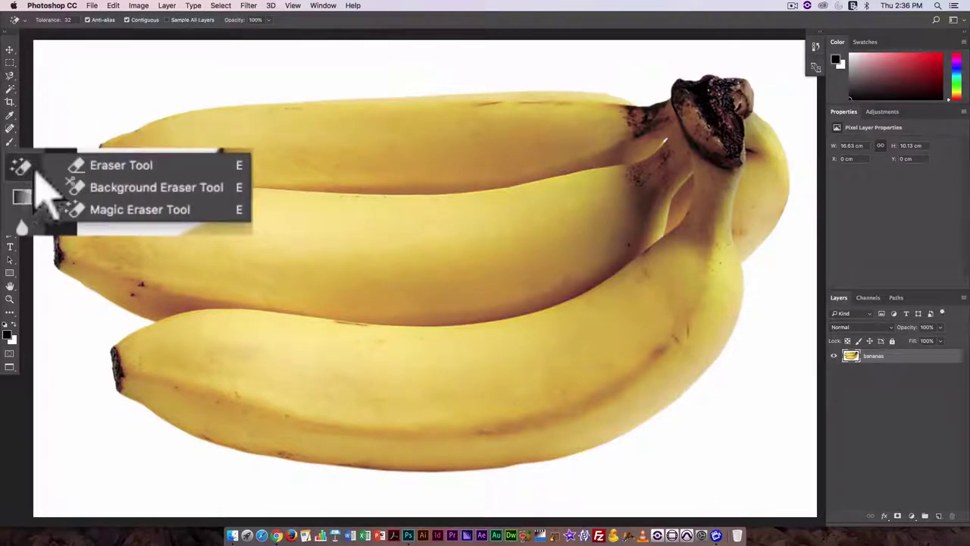
click(169, 213)
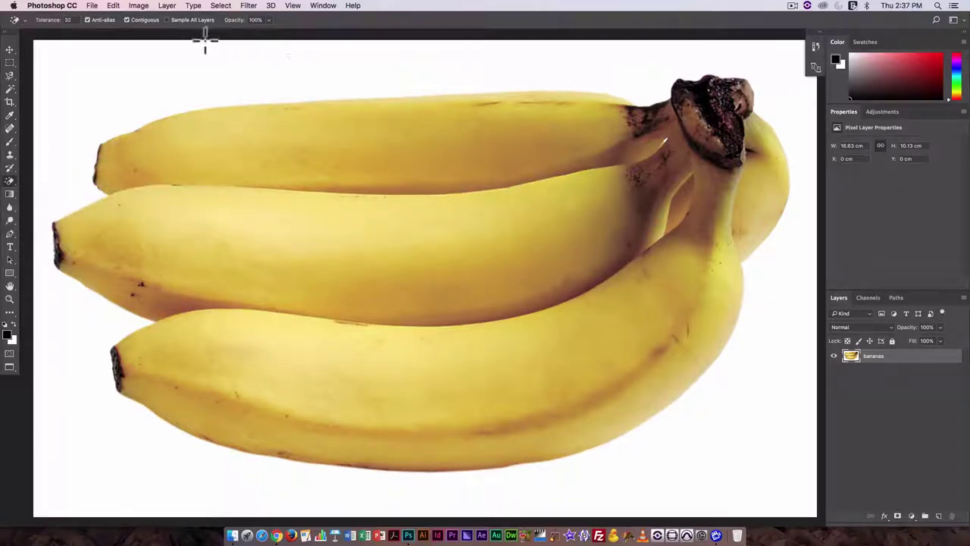
click(278, 73)
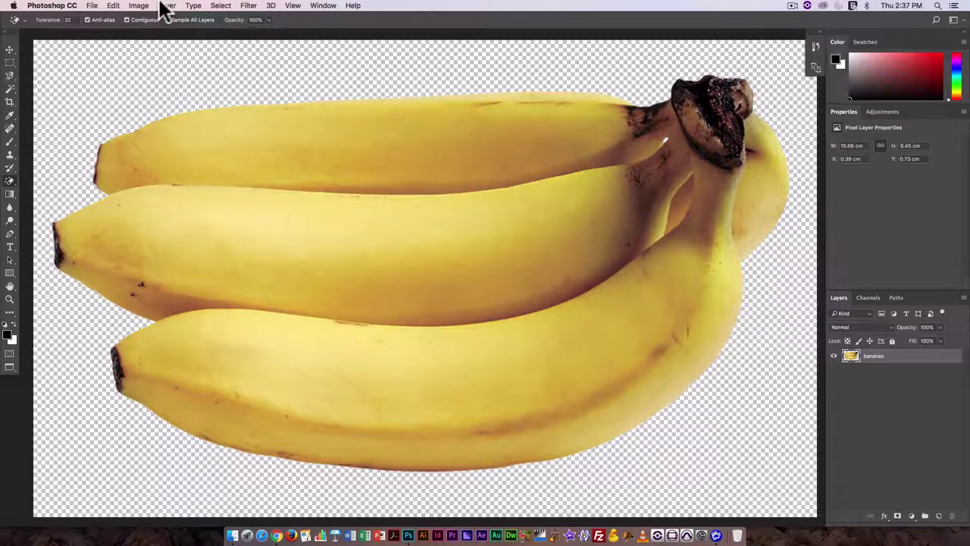
click(114, 6)
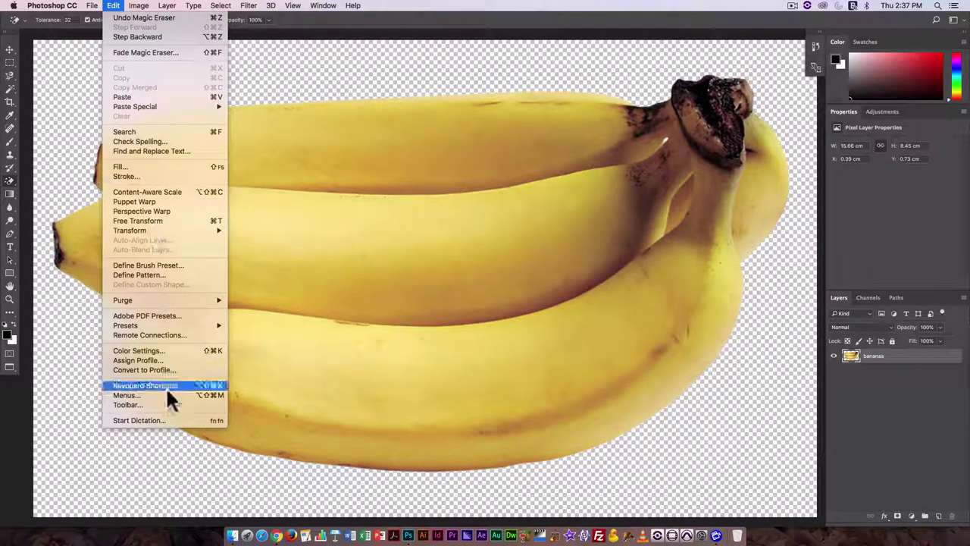
mouse_move(149, 230)
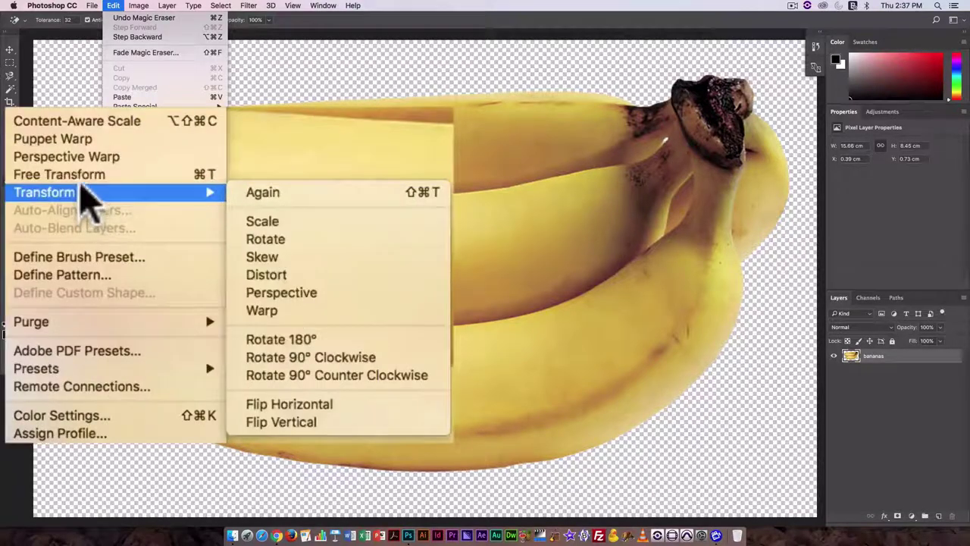
mouse_move(81, 196)
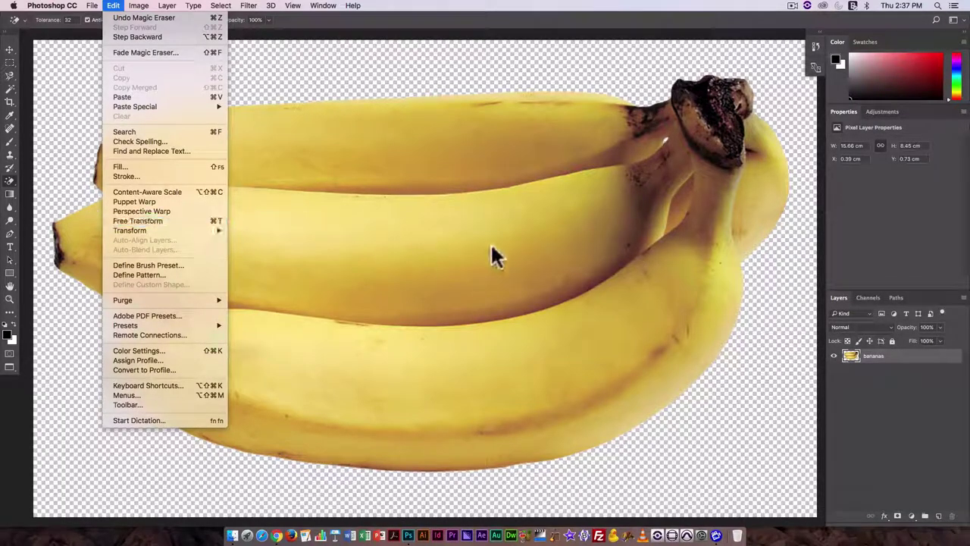
click(767, 322)
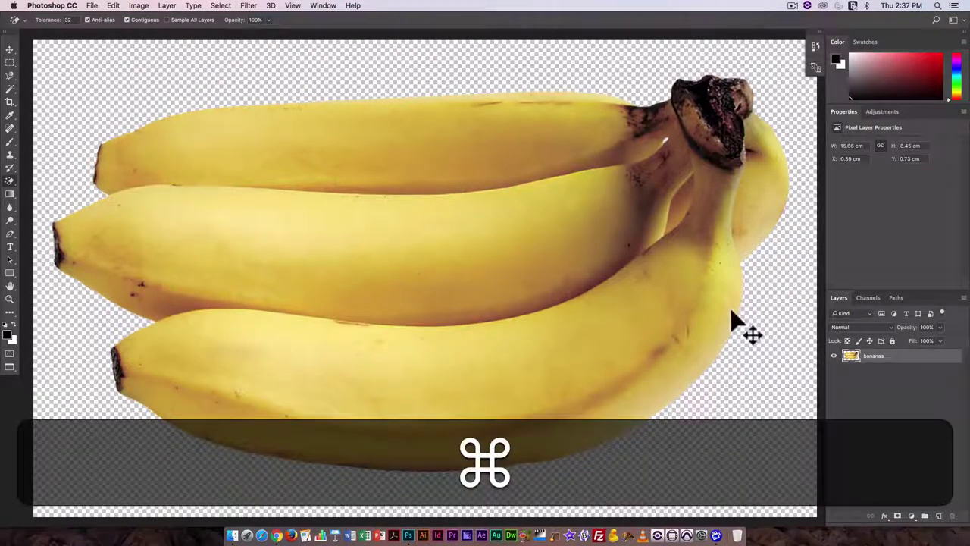
- Free-transform the bananas to about 47.5% scale and −38.95° rotation
key(super+t)
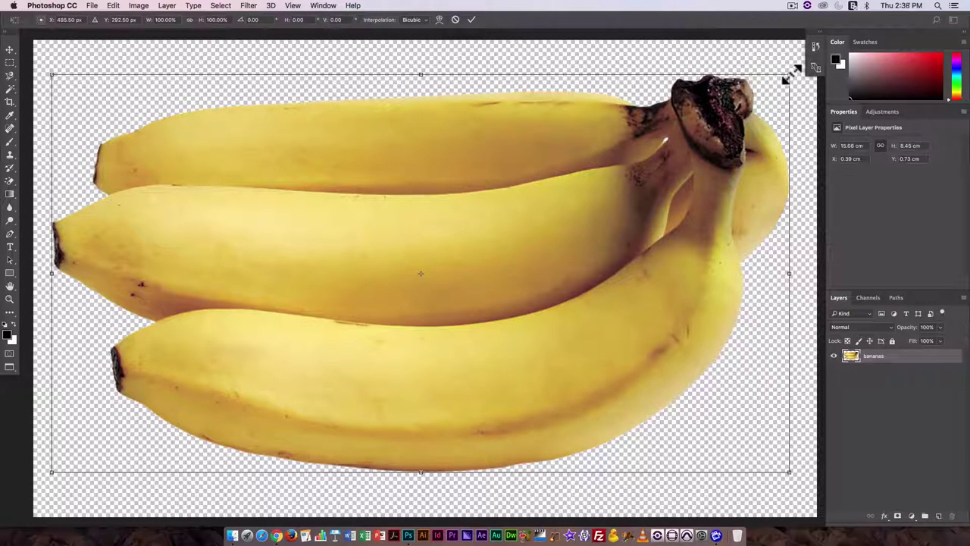
key(shift)
drag(789, 73, 478, 242)
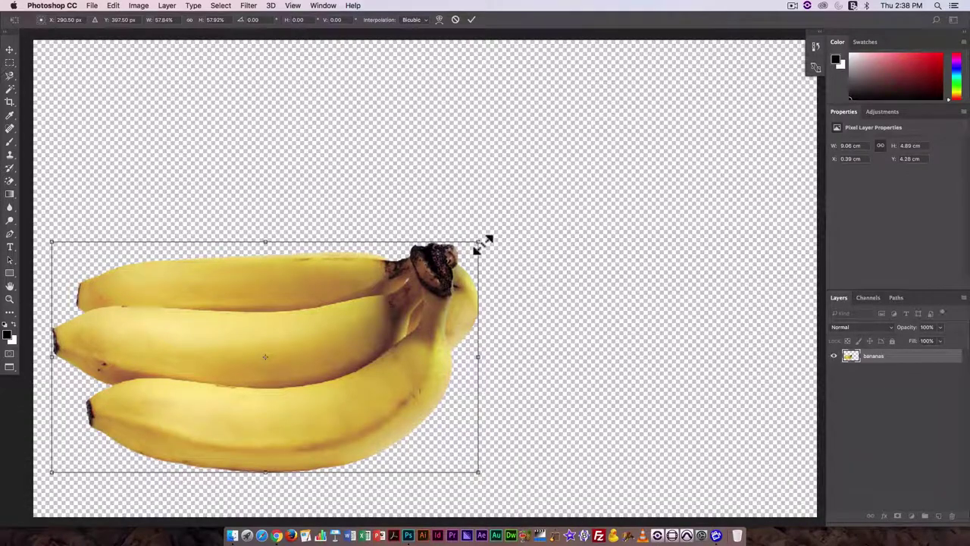
drag(478, 243, 435, 375)
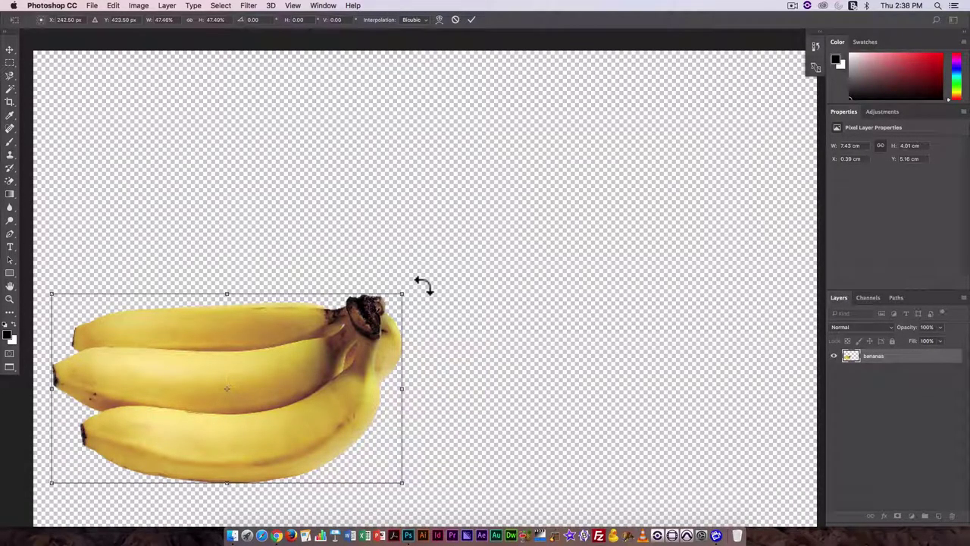
drag(421, 288, 309, 195)
drag(336, 341, 463, 273)
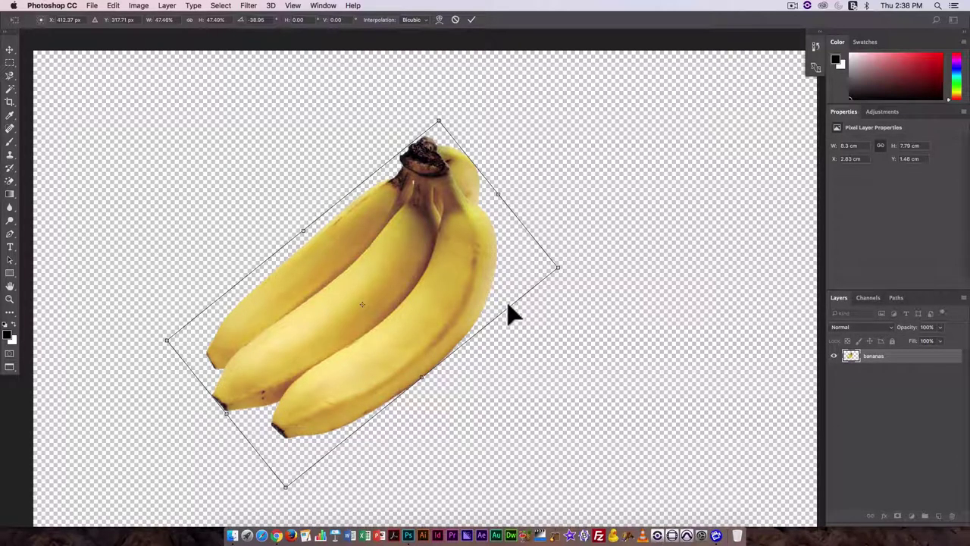
key(Return)
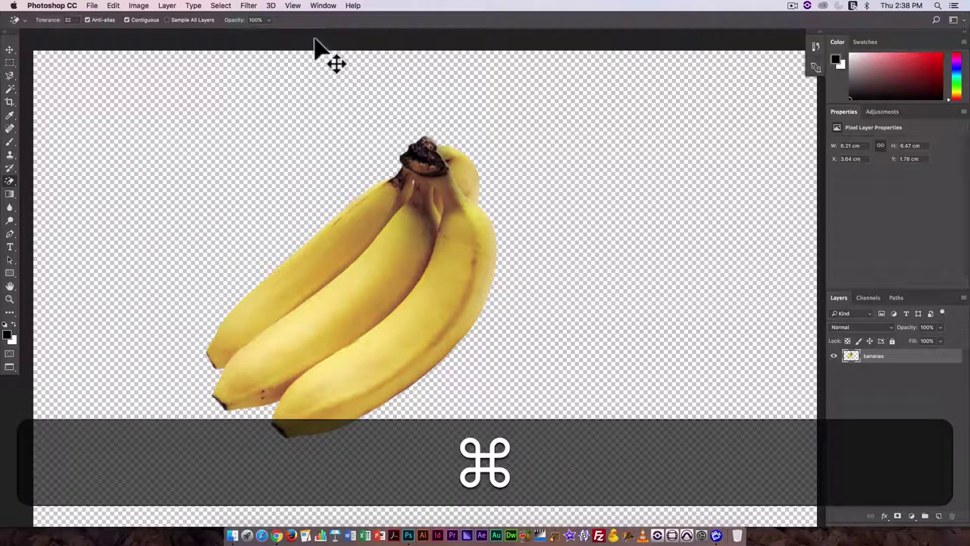
- Select all, nudge the bananas slightly left with the Move tool, and copy them
key(super+a)
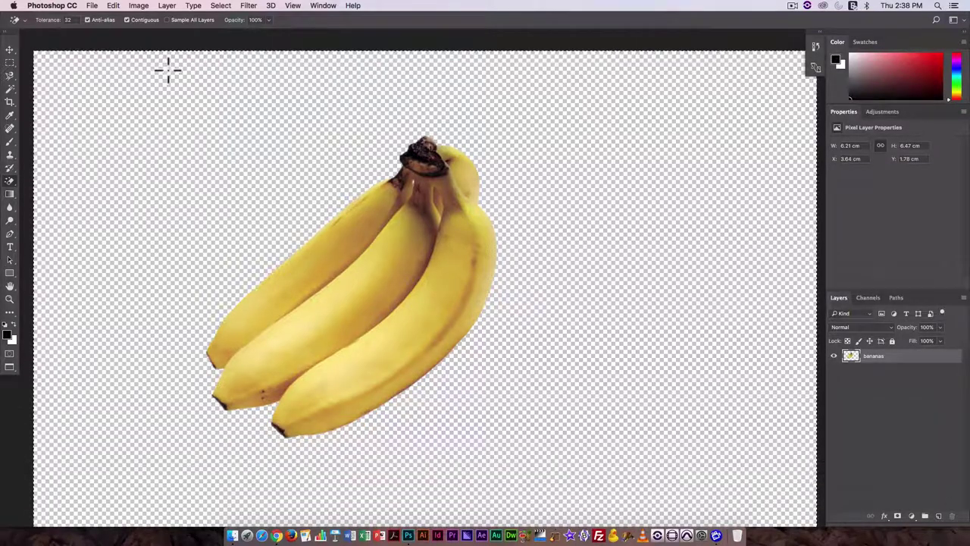
click(10, 49)
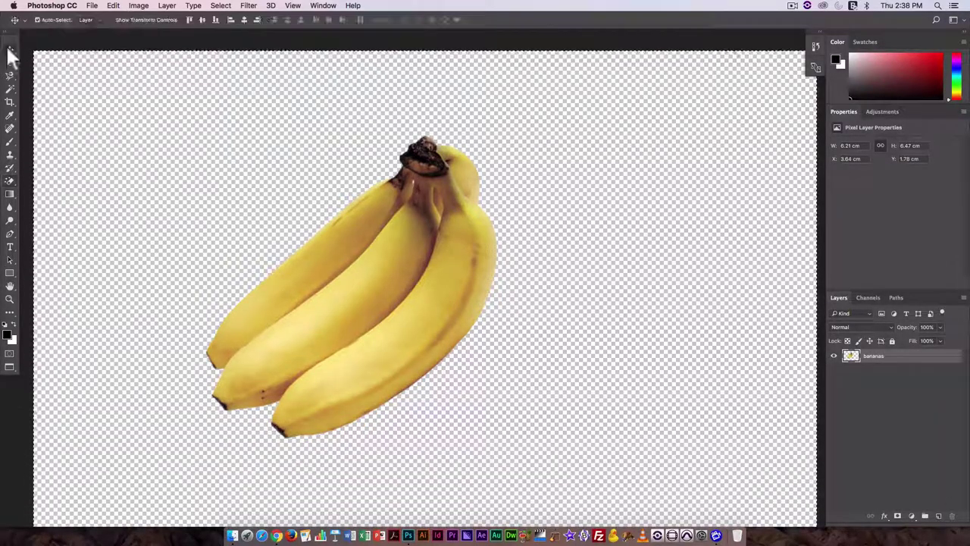
drag(418, 214, 447, 210)
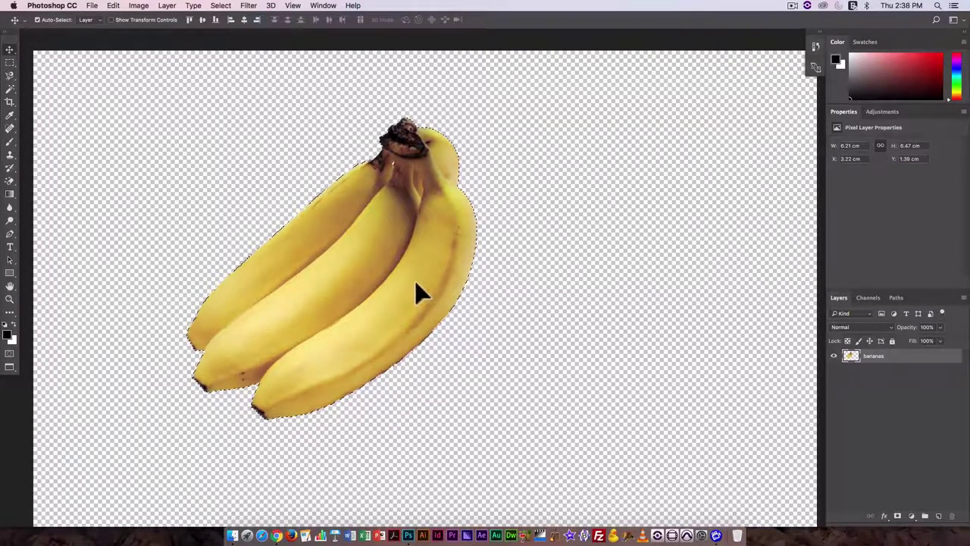
click(114, 6)
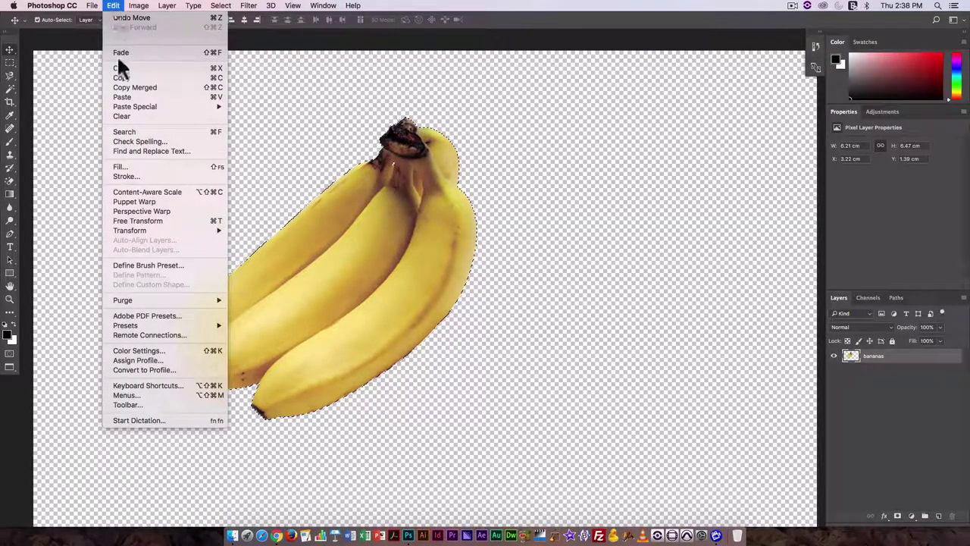
click(124, 78)
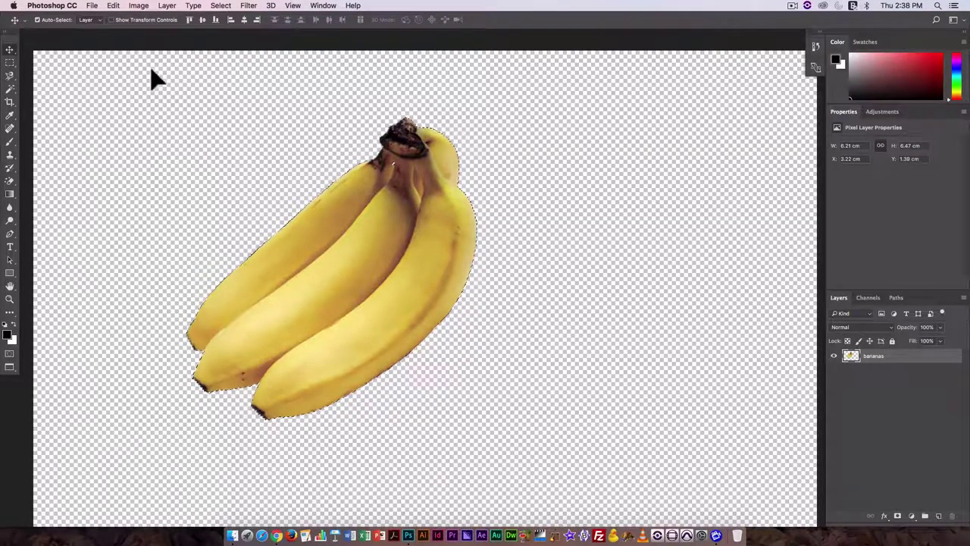
click(92, 6)
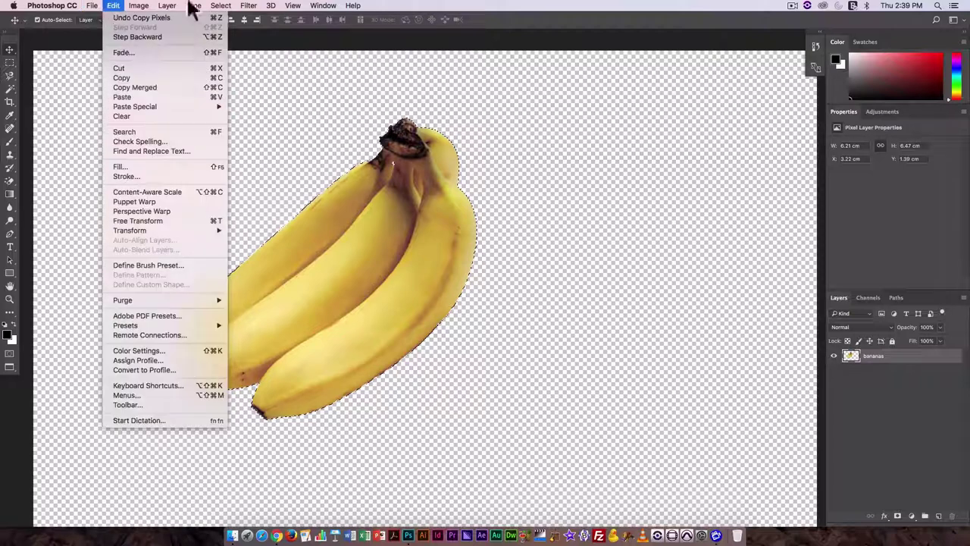
- Paste the bananas into bowl.jpg as Layer 1 and position them over the bowl's right side
mouse_move(322, 8)
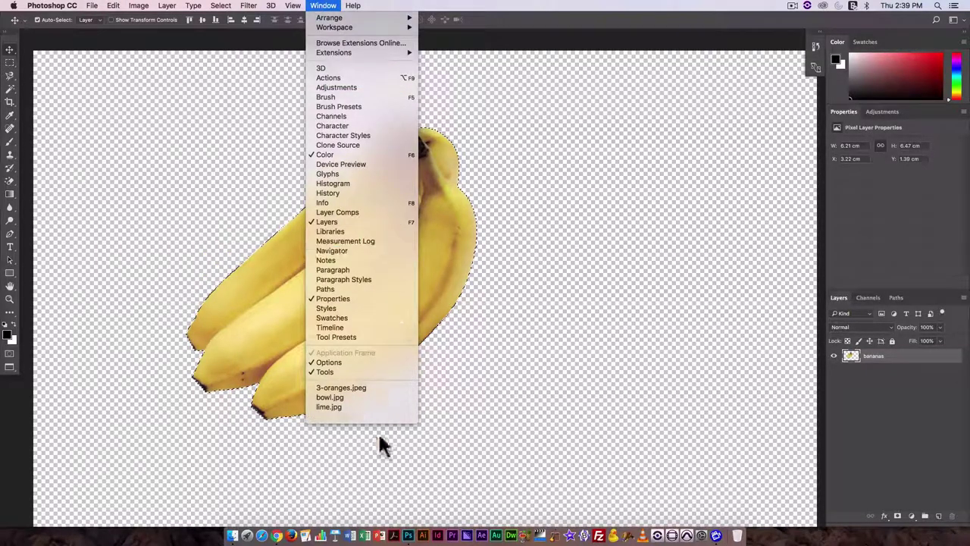
click(350, 402)
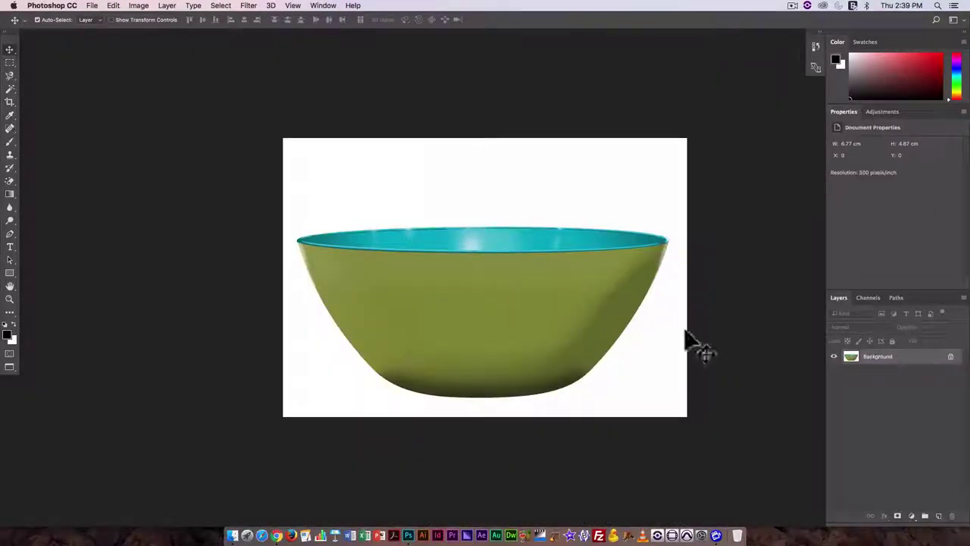
key(super+v)
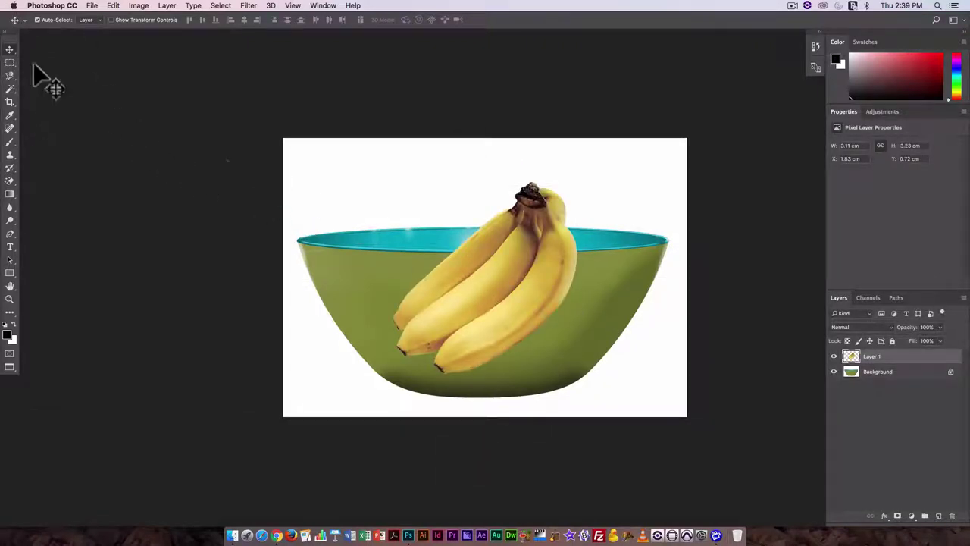
drag(549, 294, 598, 276)
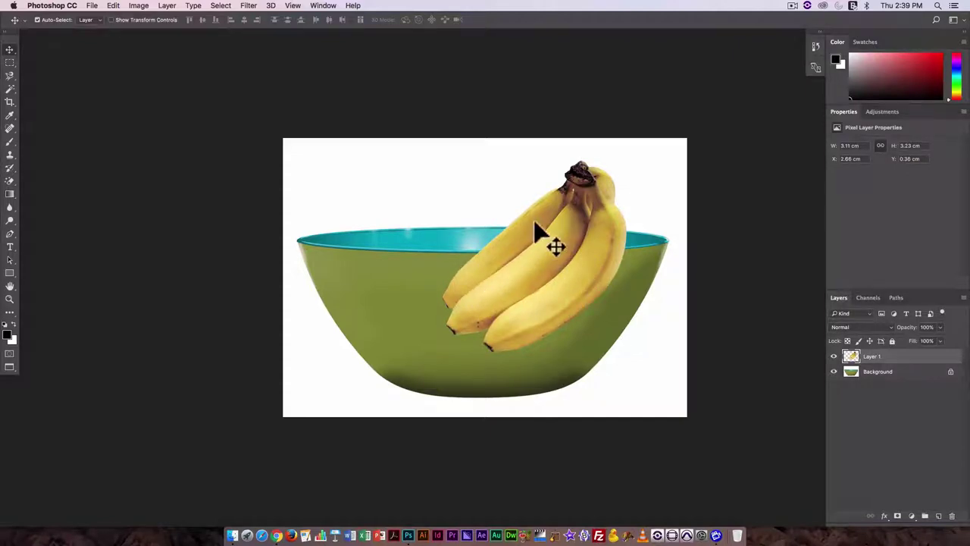
drag(620, 265, 595, 265)
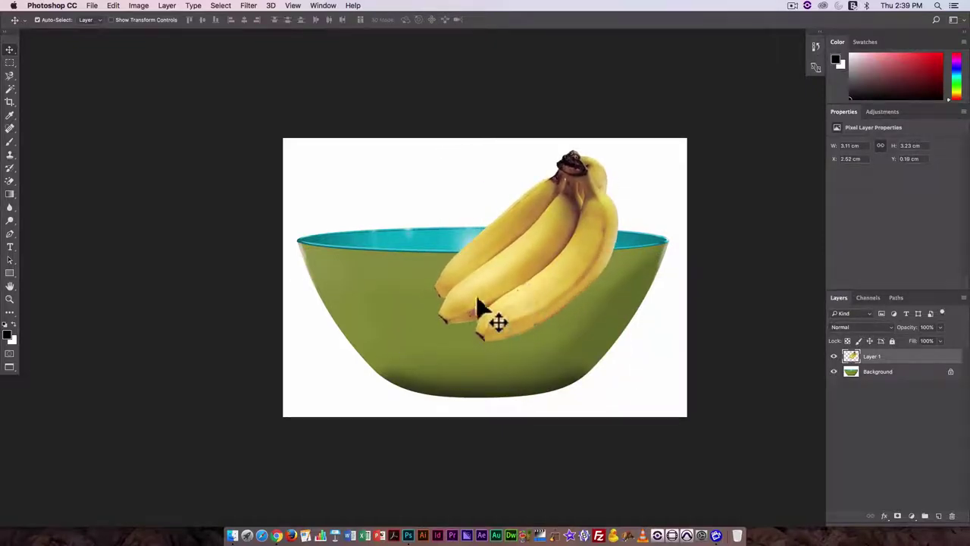